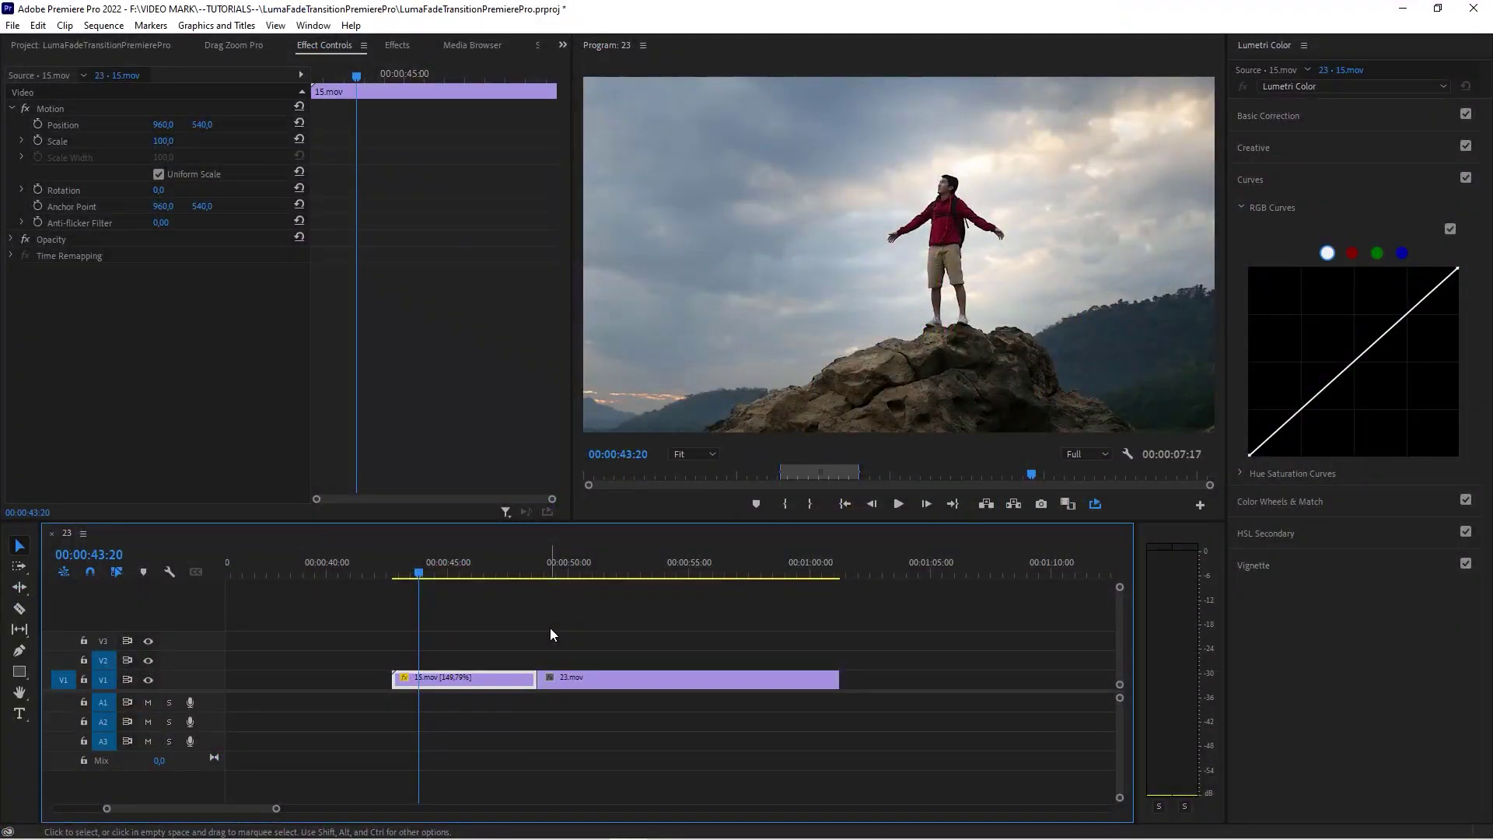
- Move 23.mov from V1 up to V2 and slide it left to overlap 15.mov's tail
{"action": "left_click_drag", "start_coordinate": [420, 571], "coordinate": [625, 600]}
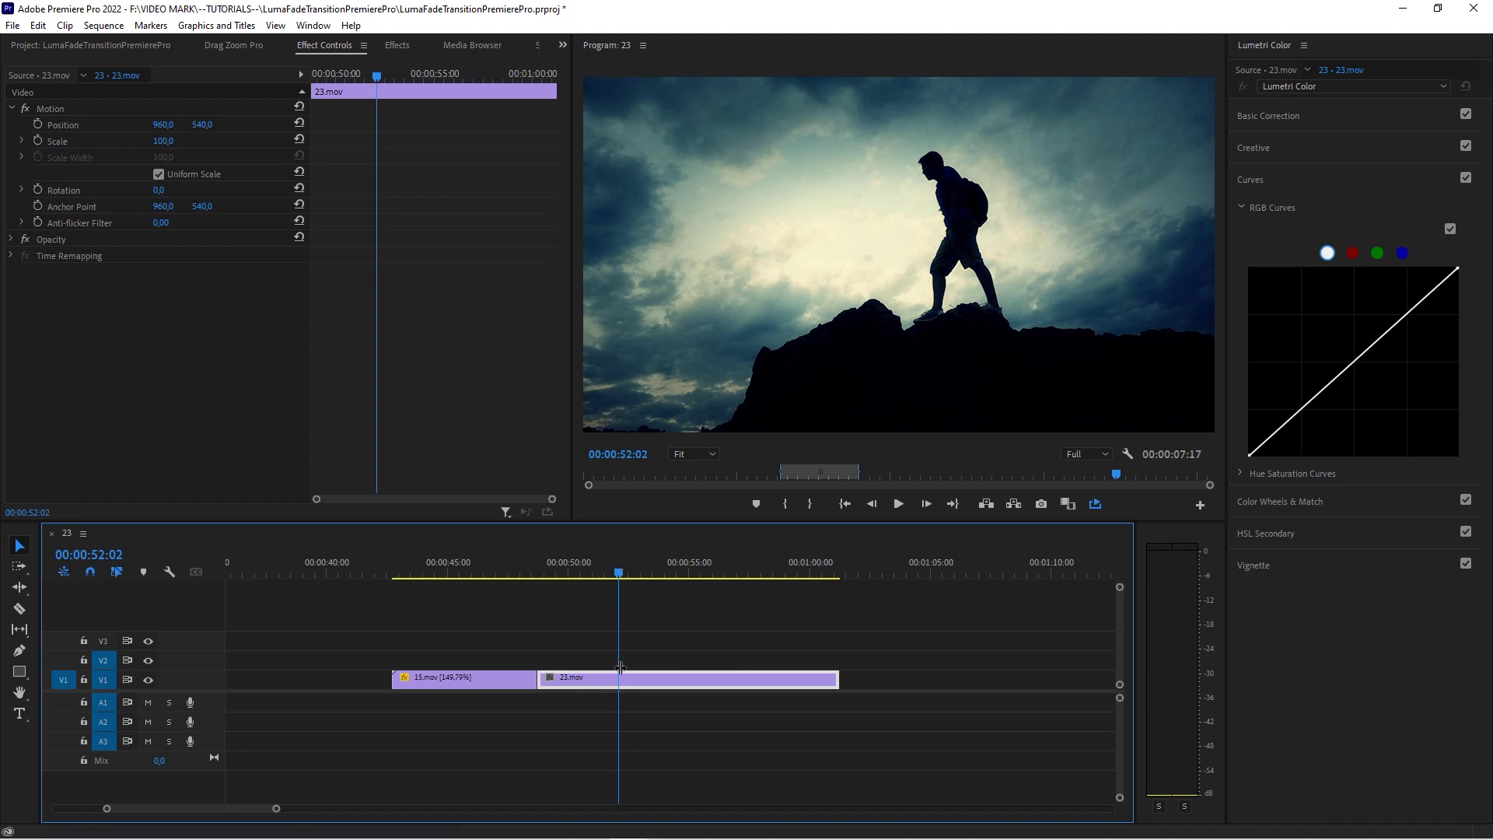
{"action": "left_click_drag", "start_coordinate": [648, 680], "coordinate": [604, 657]}
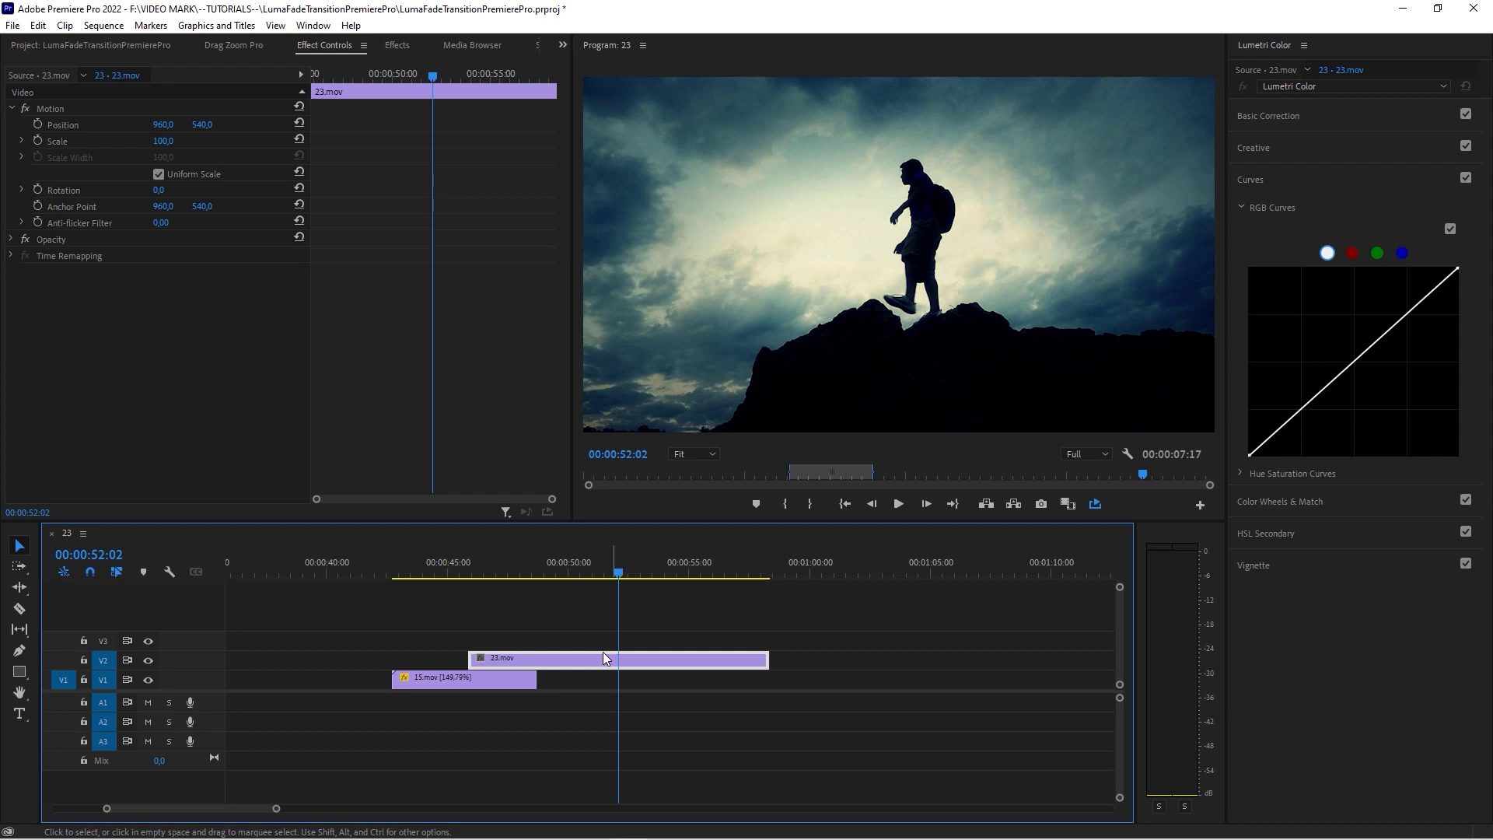
{"action": "left_click_drag", "start_coordinate": [507, 667], "coordinate": [504, 667]}
{"action": "left_click_drag", "start_coordinate": [451, 573], "coordinate": [492, 574]}
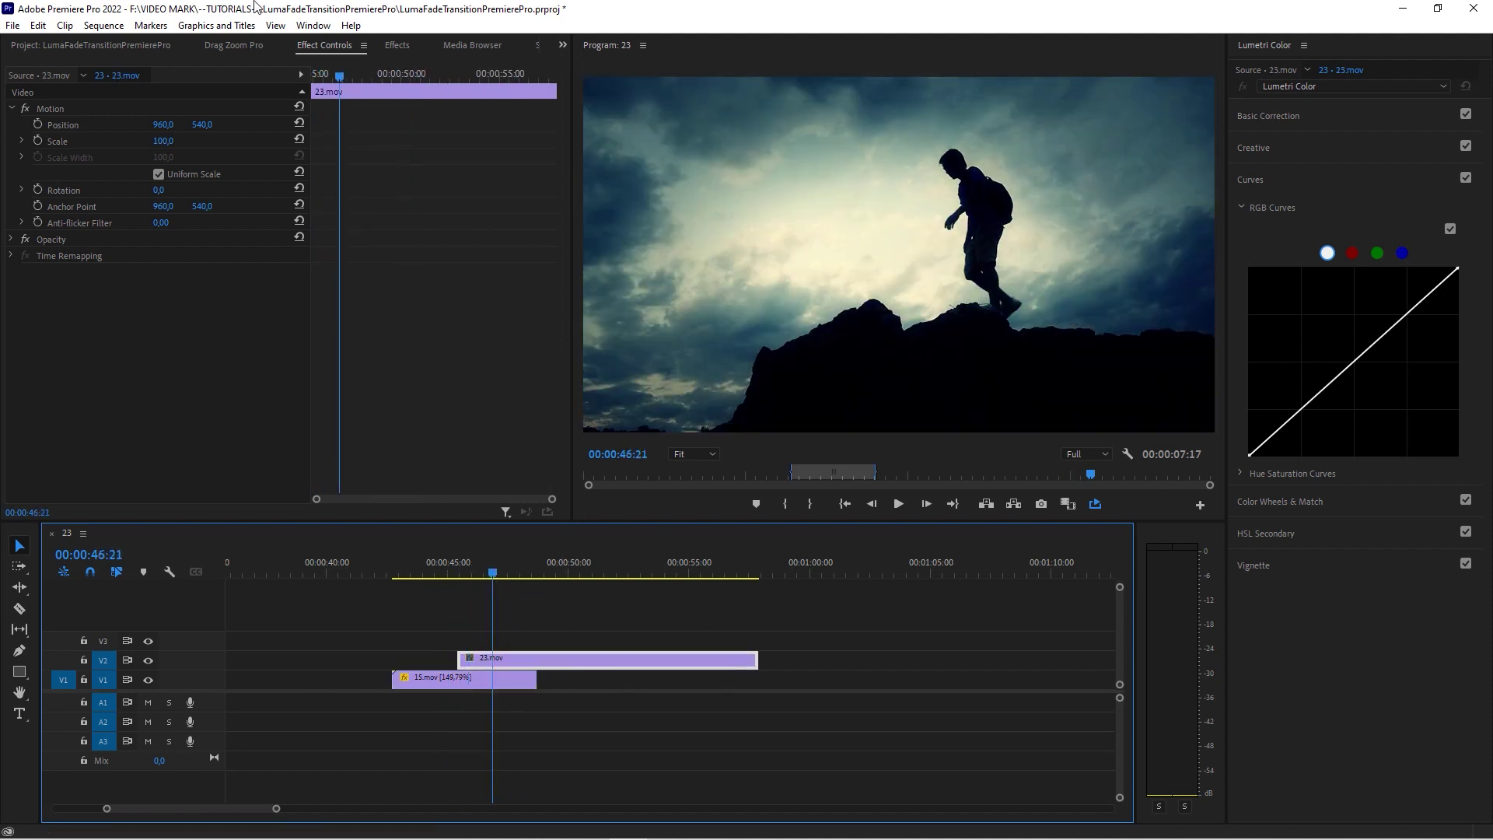
- Search the Effects panel for 'gradient' and drop Gradient Wipe onto 23.mov on V2
{"action": "left_click", "coordinate": [397, 44]}
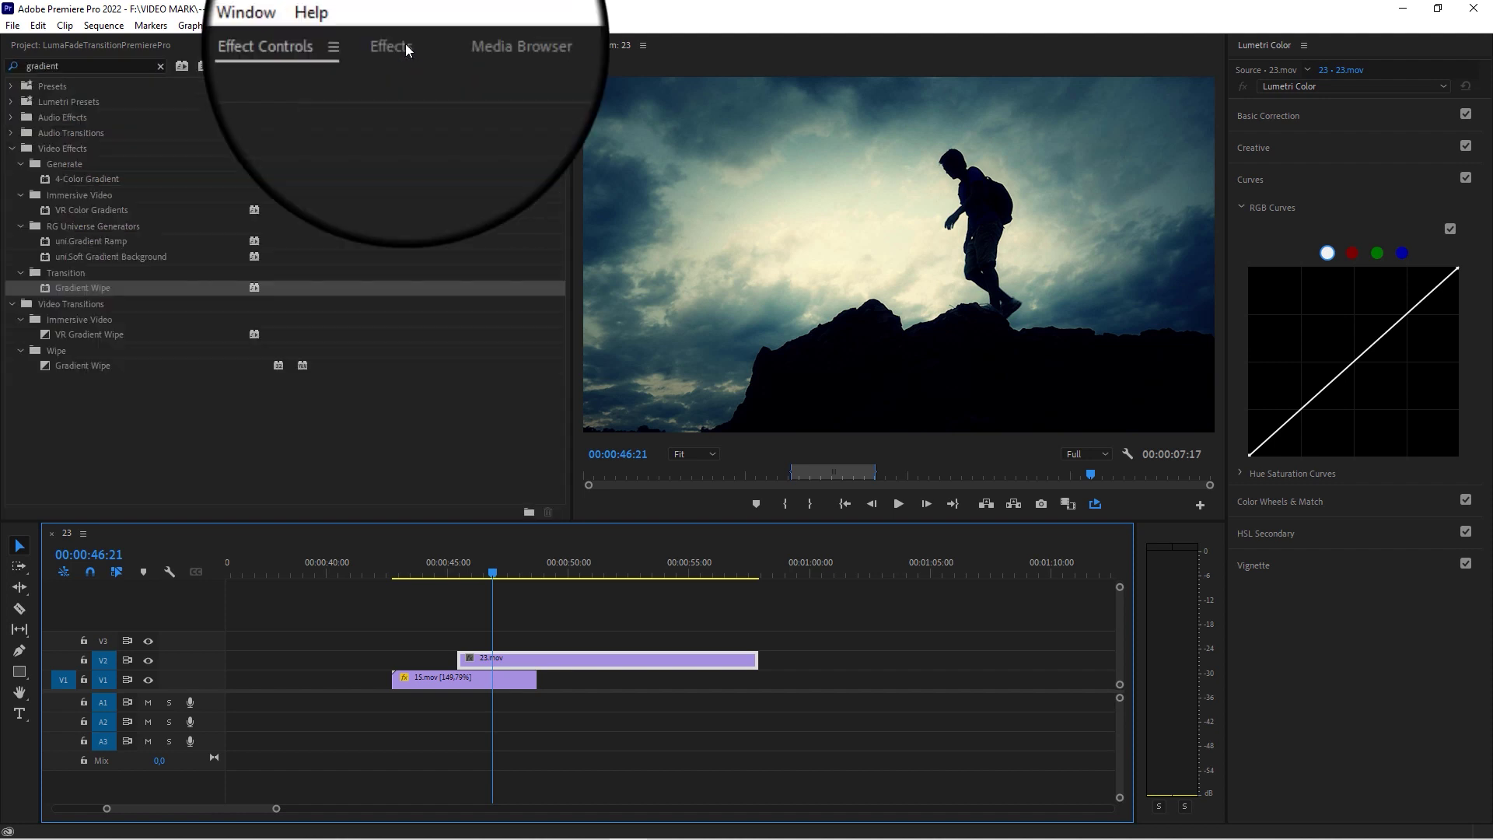
{"action": "double_click", "coordinate": [69, 60]}
{"action": "type", "text": "gradient"}
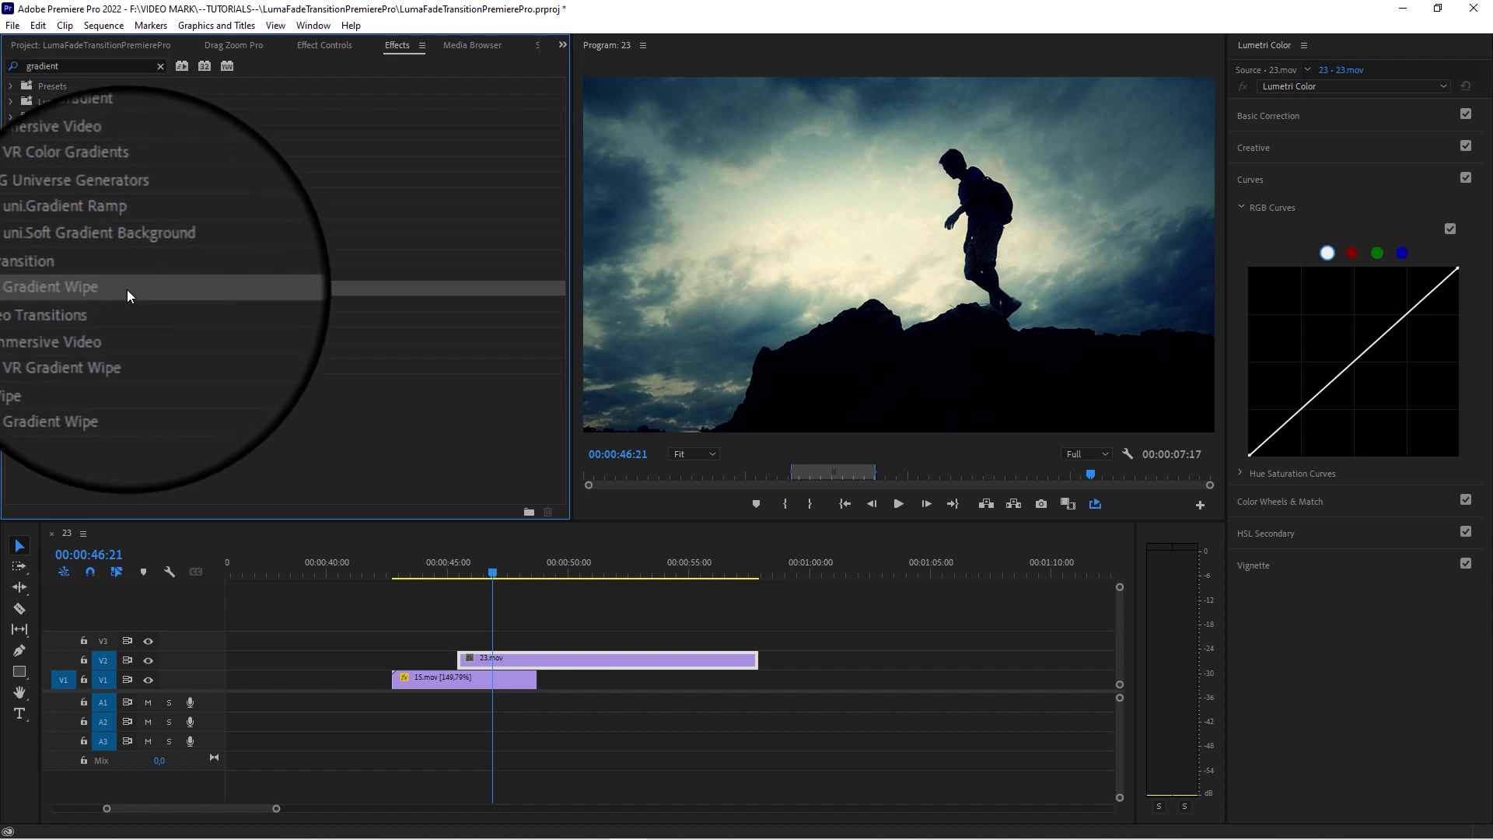
{"action": "left_click_drag", "start_coordinate": [128, 289], "coordinate": [512, 659]}
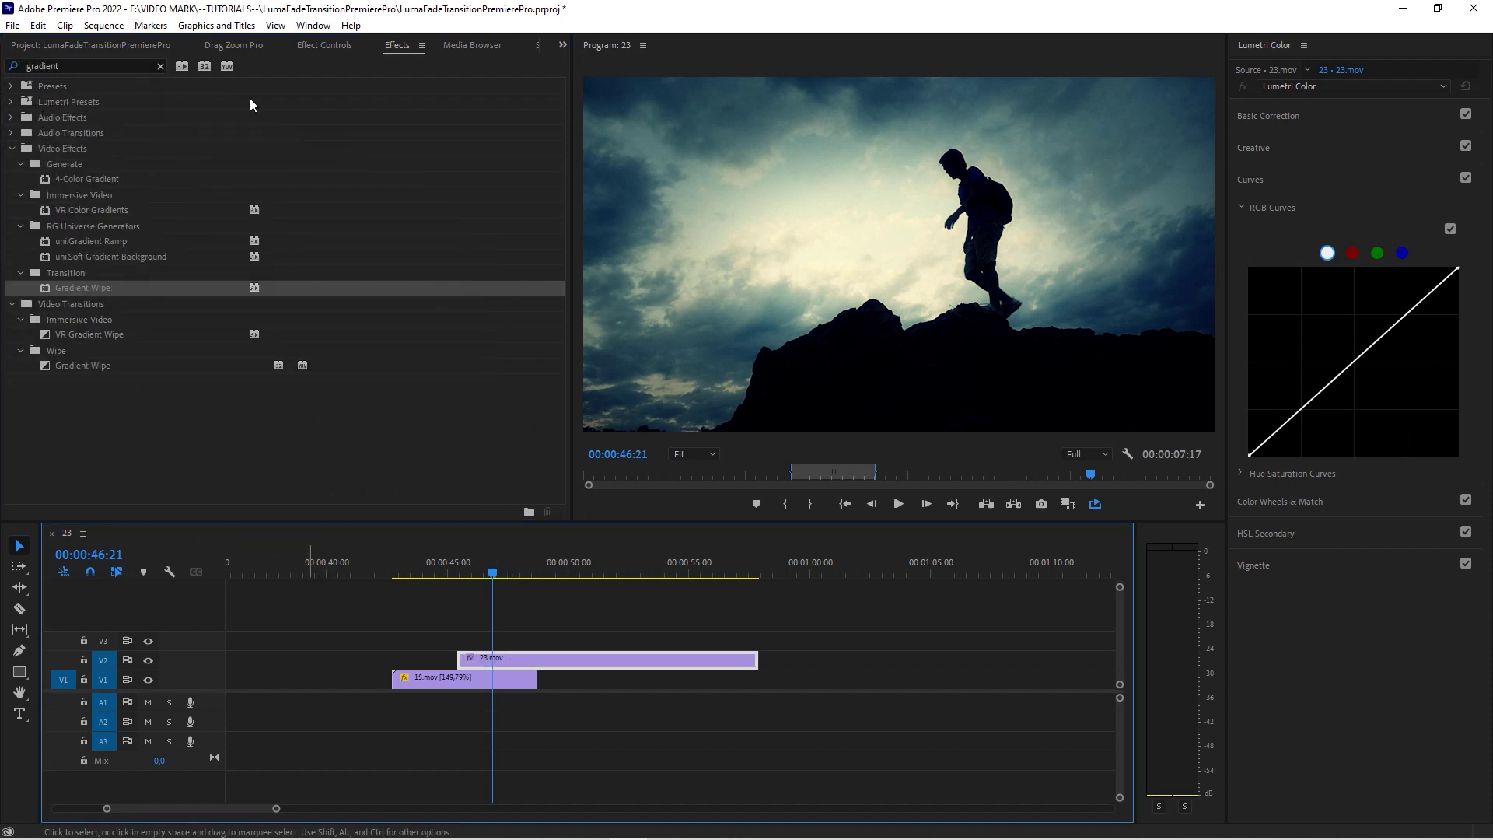
{"action": "left_click", "coordinate": [319, 45]}
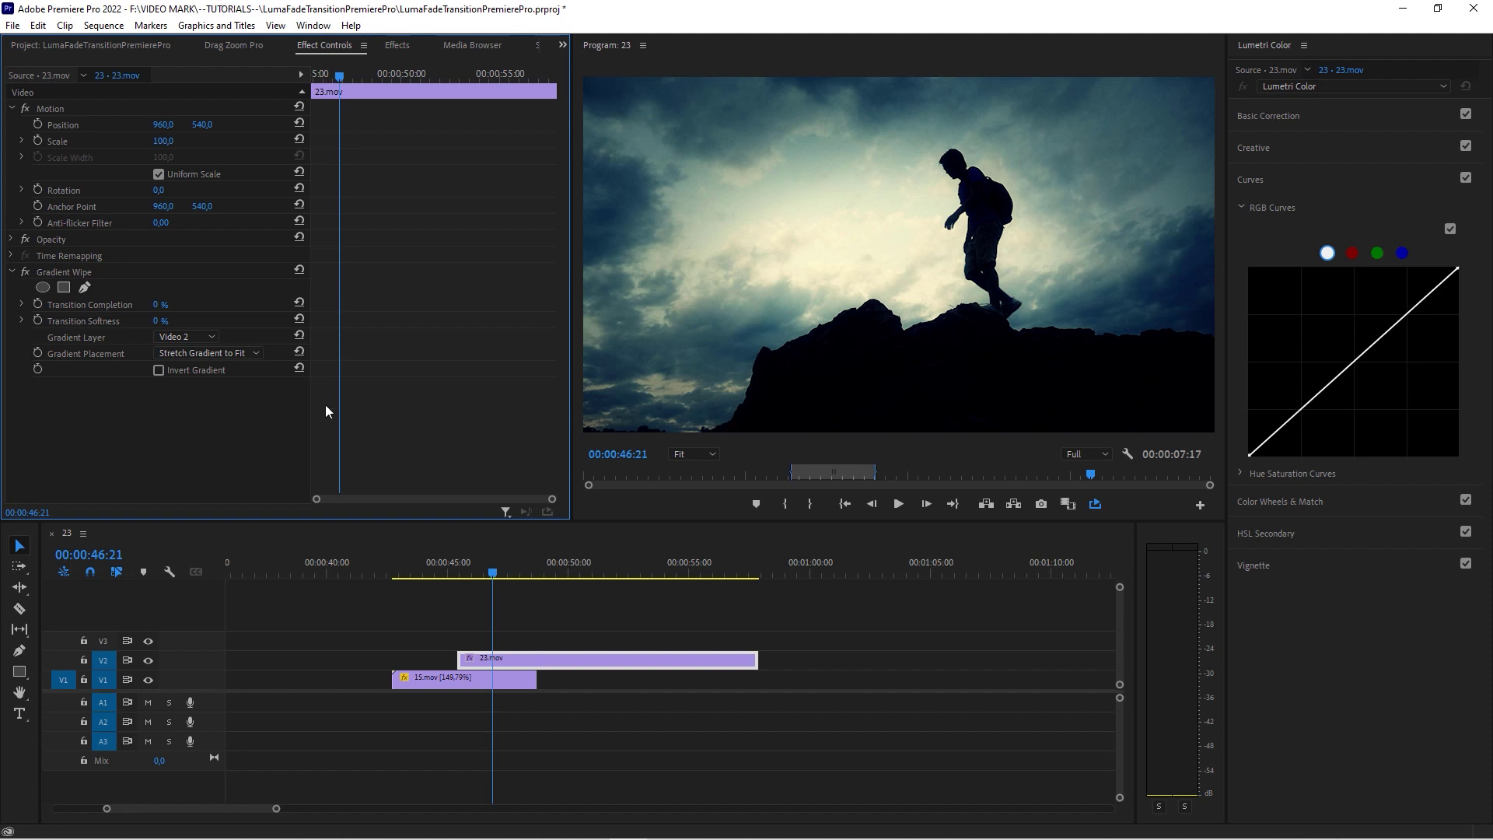
- Enable keyframing on Transition Completion and set it to 100% at the current time
{"action": "left_click", "coordinate": [40, 303]}
{"action": "left_click", "coordinate": [160, 304]}
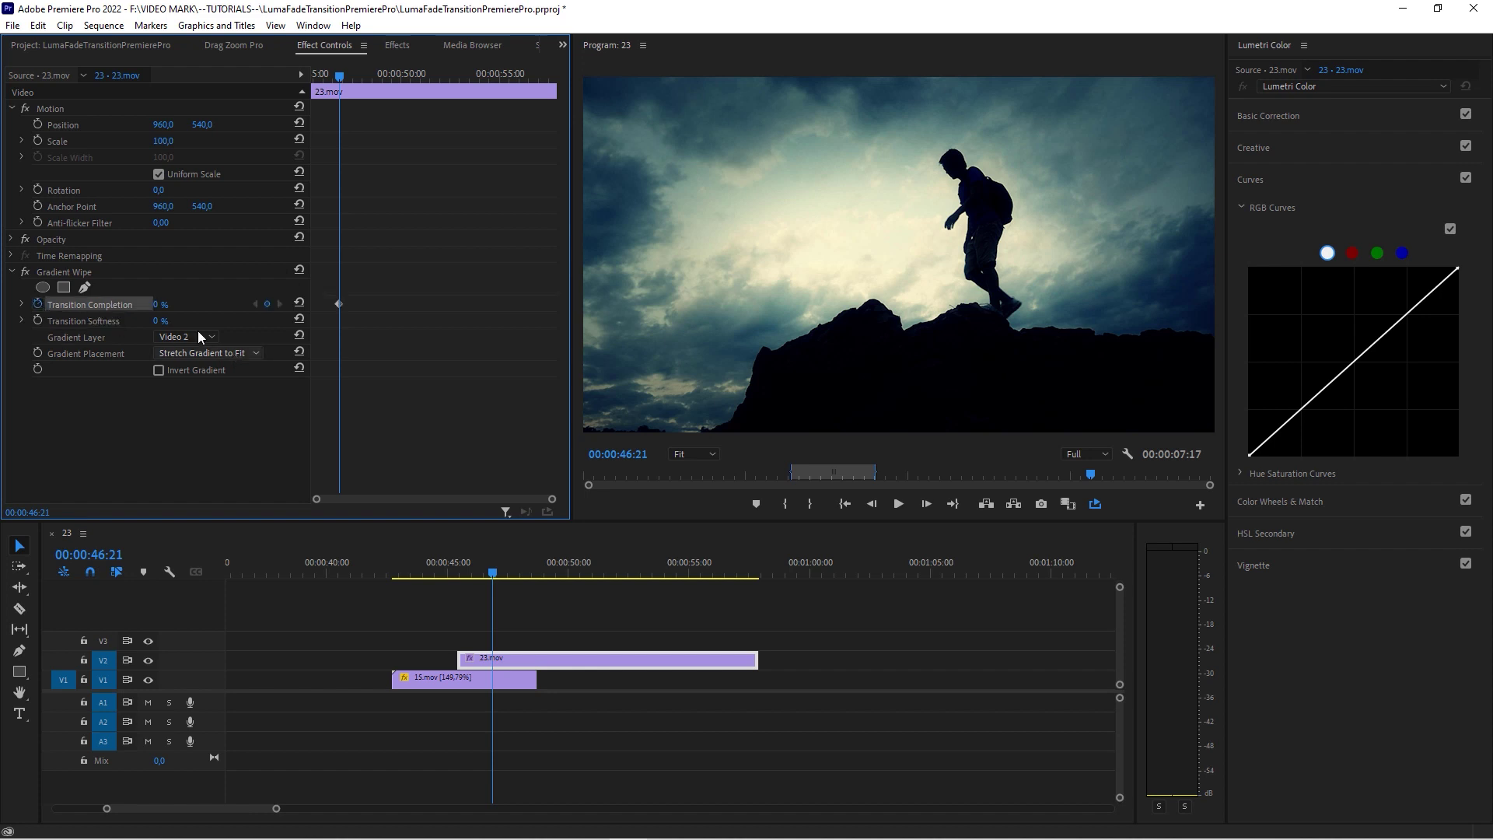
{"action": "type", "text": "100"}
{"action": "key", "text": "Return"}
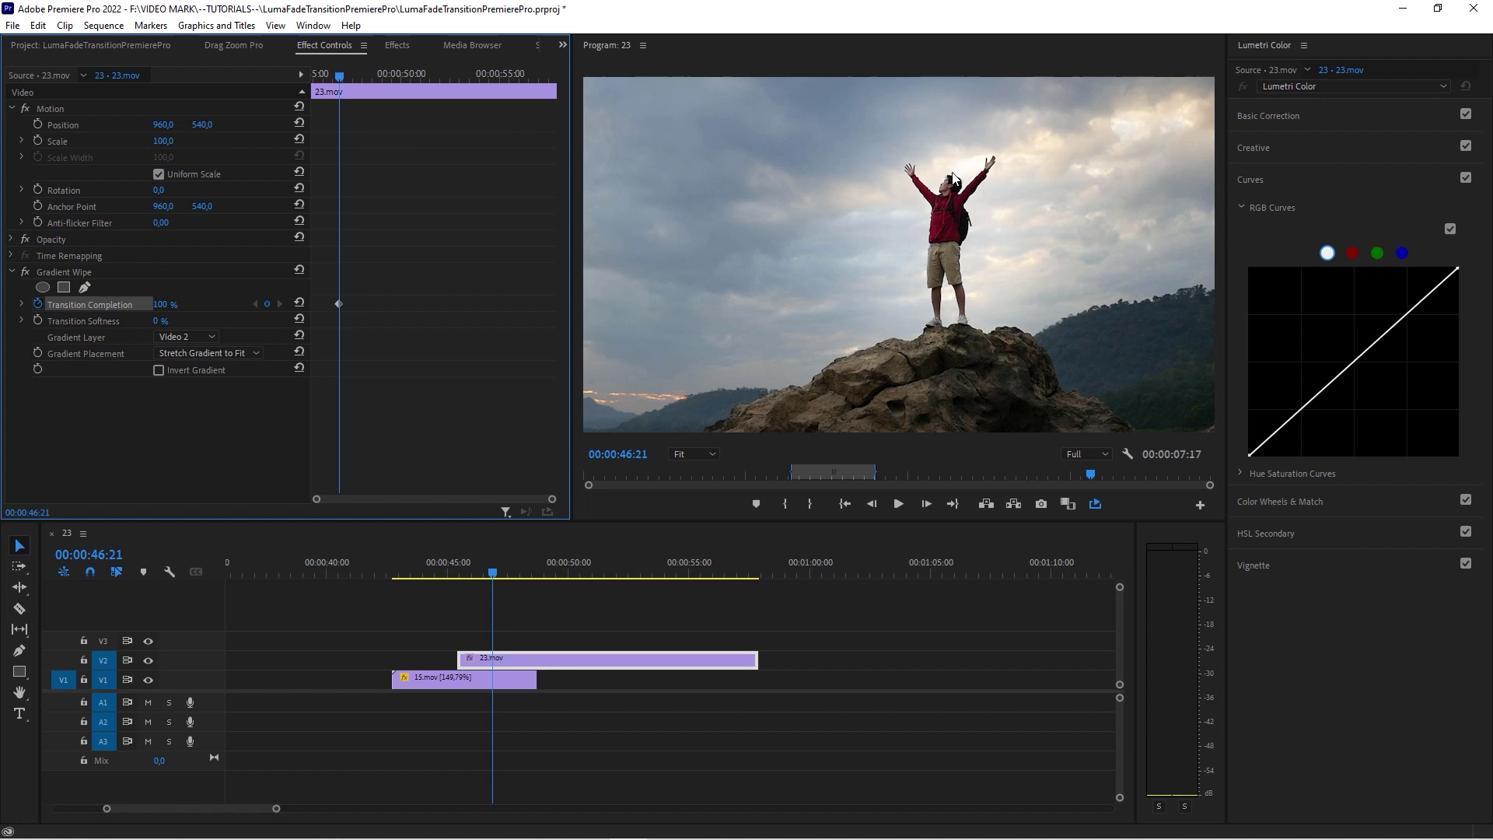
- One second later, set Transition Completion to 0% and scrub to preview the wipe
{"action": "left_click_drag", "start_coordinate": [348, 73], "coordinate": [359, 73]}
{"action": "left_click", "coordinate": [160, 304]}
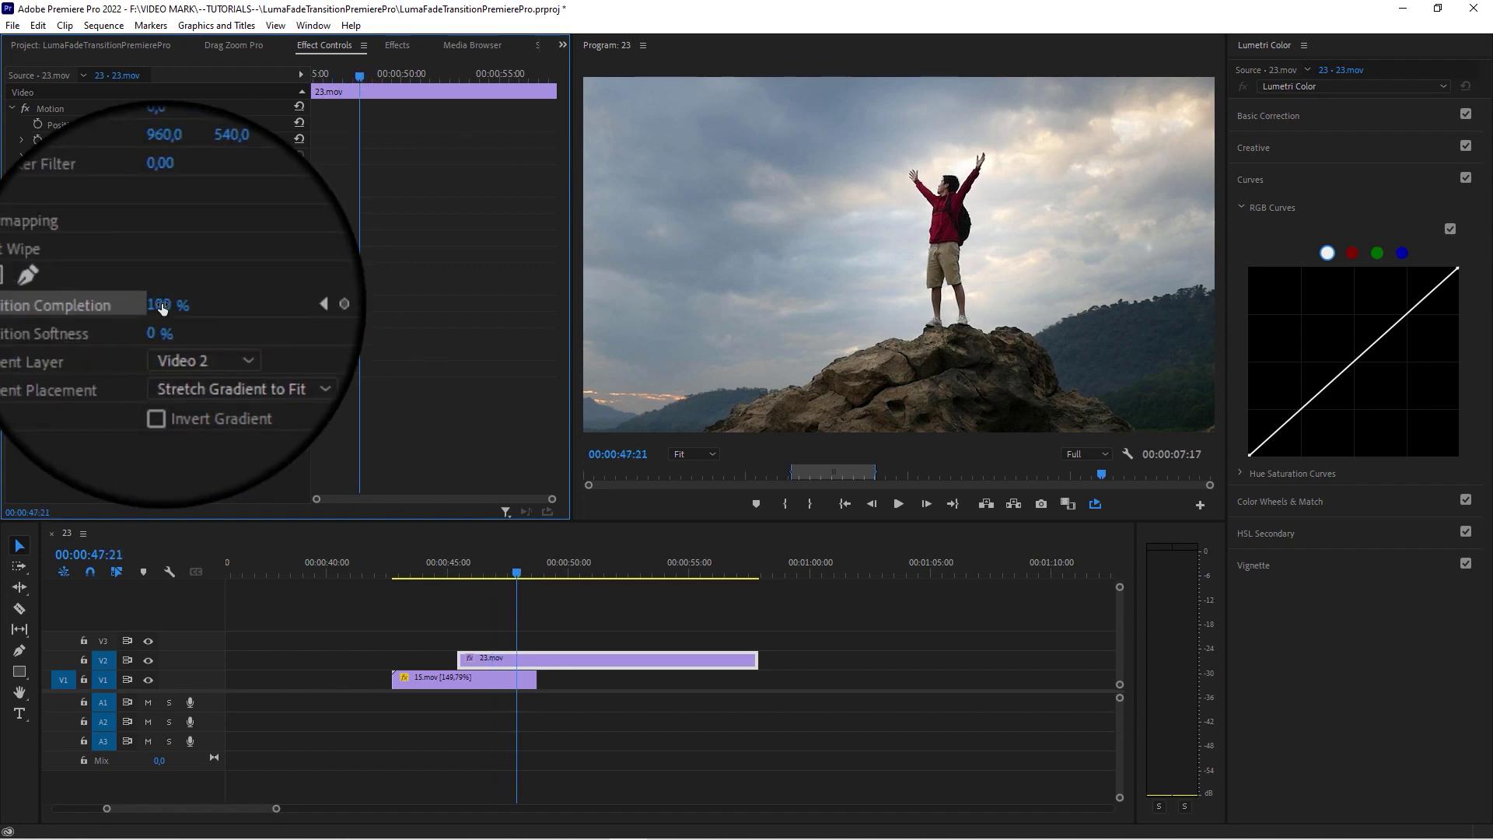
{"action": "type", "text": "0"}
{"action": "key", "text": "Return"}
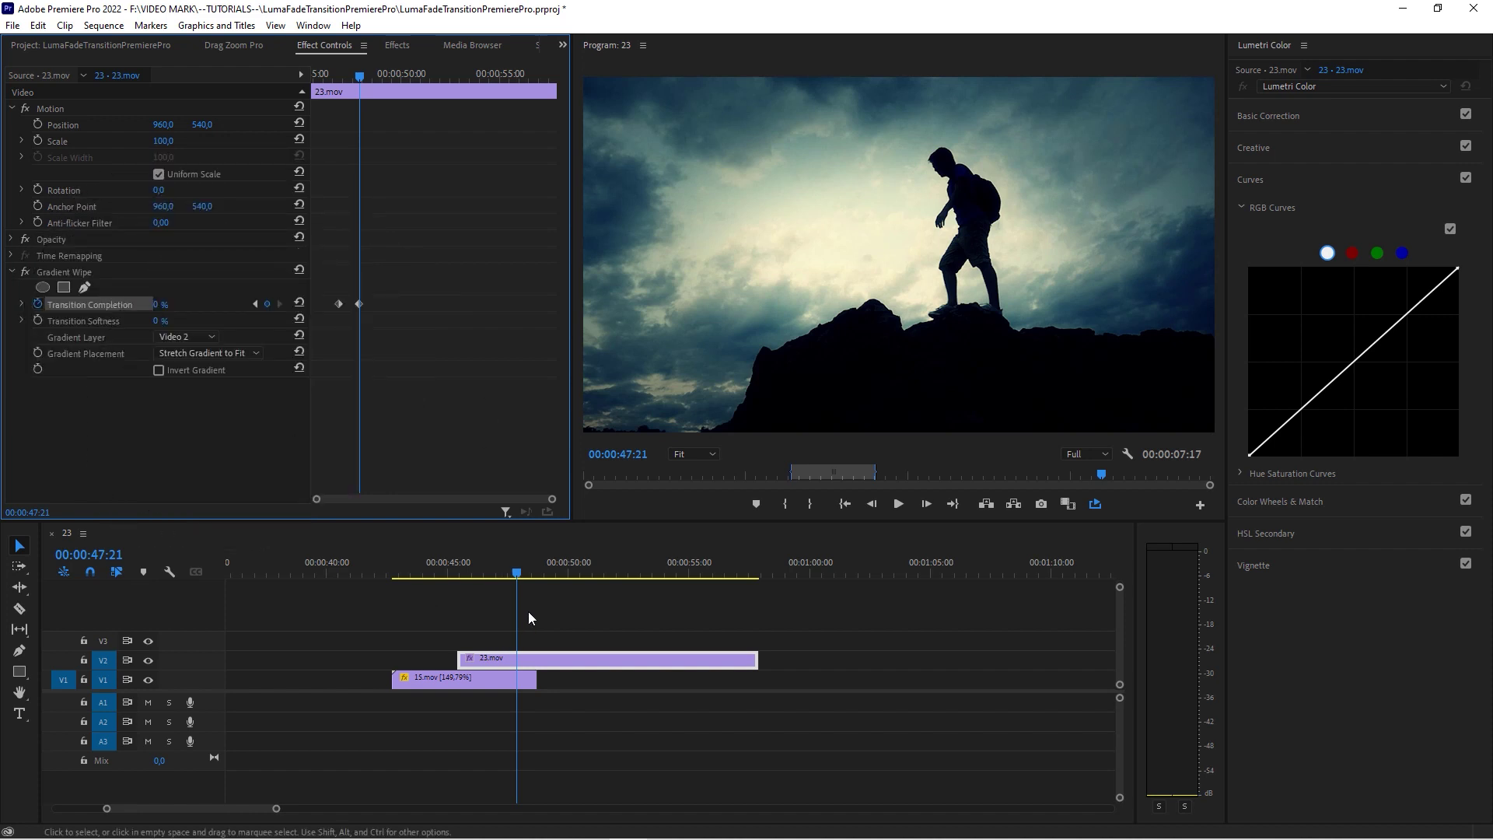
{"action": "left_click", "coordinate": [356, 74]}
{"action": "mouse_move", "coordinate": [356, 74]}
{"action": "left_mouse_down"}
{"action": "mouse_move", "coordinate": [332, 76]}
{"action": "mouse_move", "coordinate": [360, 73]}
{"action": "mouse_move", "coordinate": [342, 82]}
{"action": "mouse_move", "coordinate": [367, 80]}
{"action": "mouse_move", "coordinate": [352, 86]}
{"action": "mouse_move", "coordinate": [362, 94]}
{"action": "left_mouse_up"}
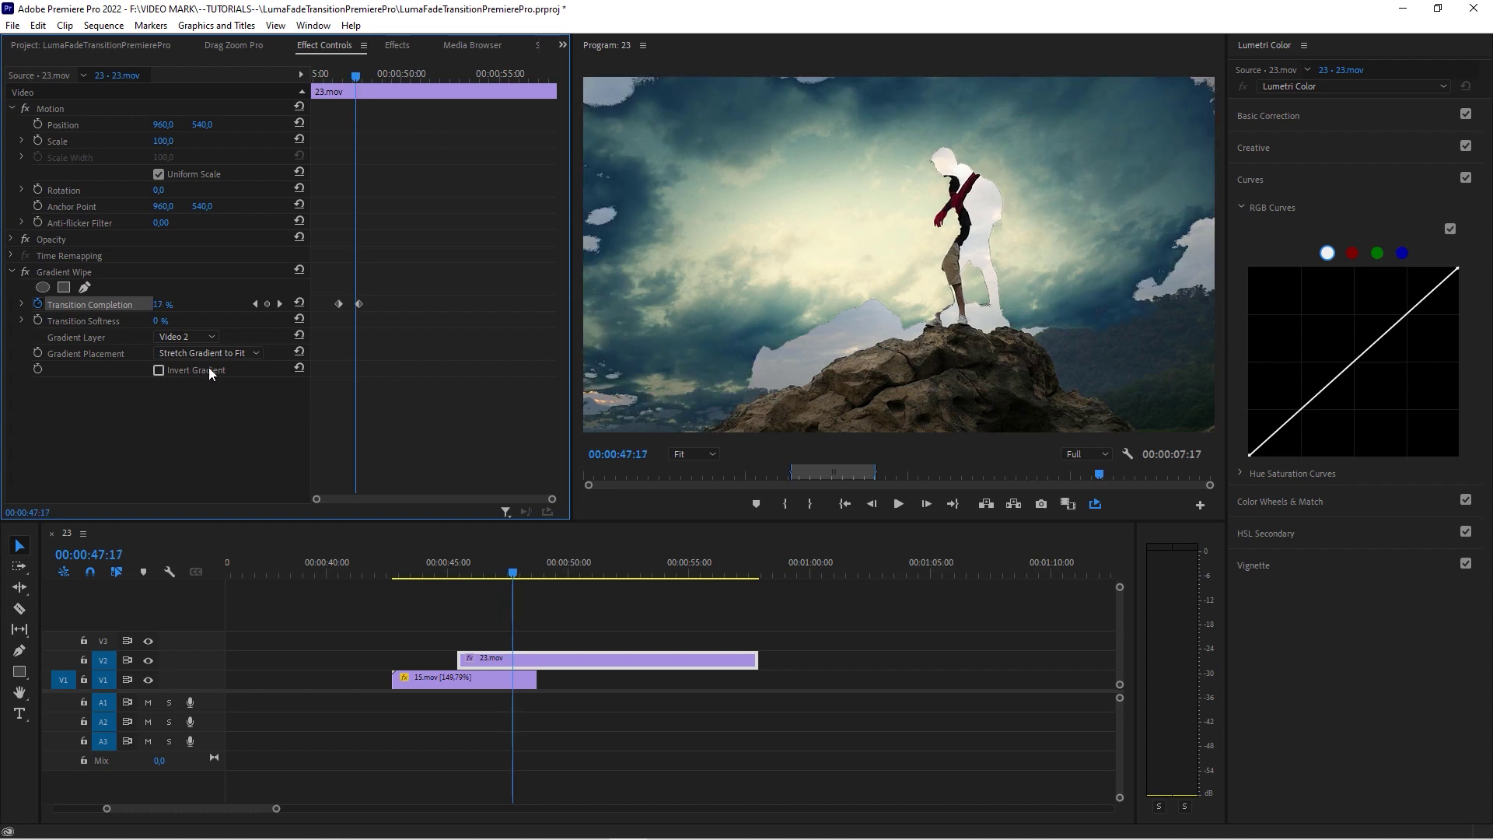
- Check Invert Gradient and set Transition Softness to 15%, scrubbing to check the result
{"action": "left_click", "coordinate": [159, 370]}
{"action": "left_click_drag", "start_coordinate": [474, 573], "coordinate": [485, 622]}
{"action": "left_click", "coordinate": [158, 321]}
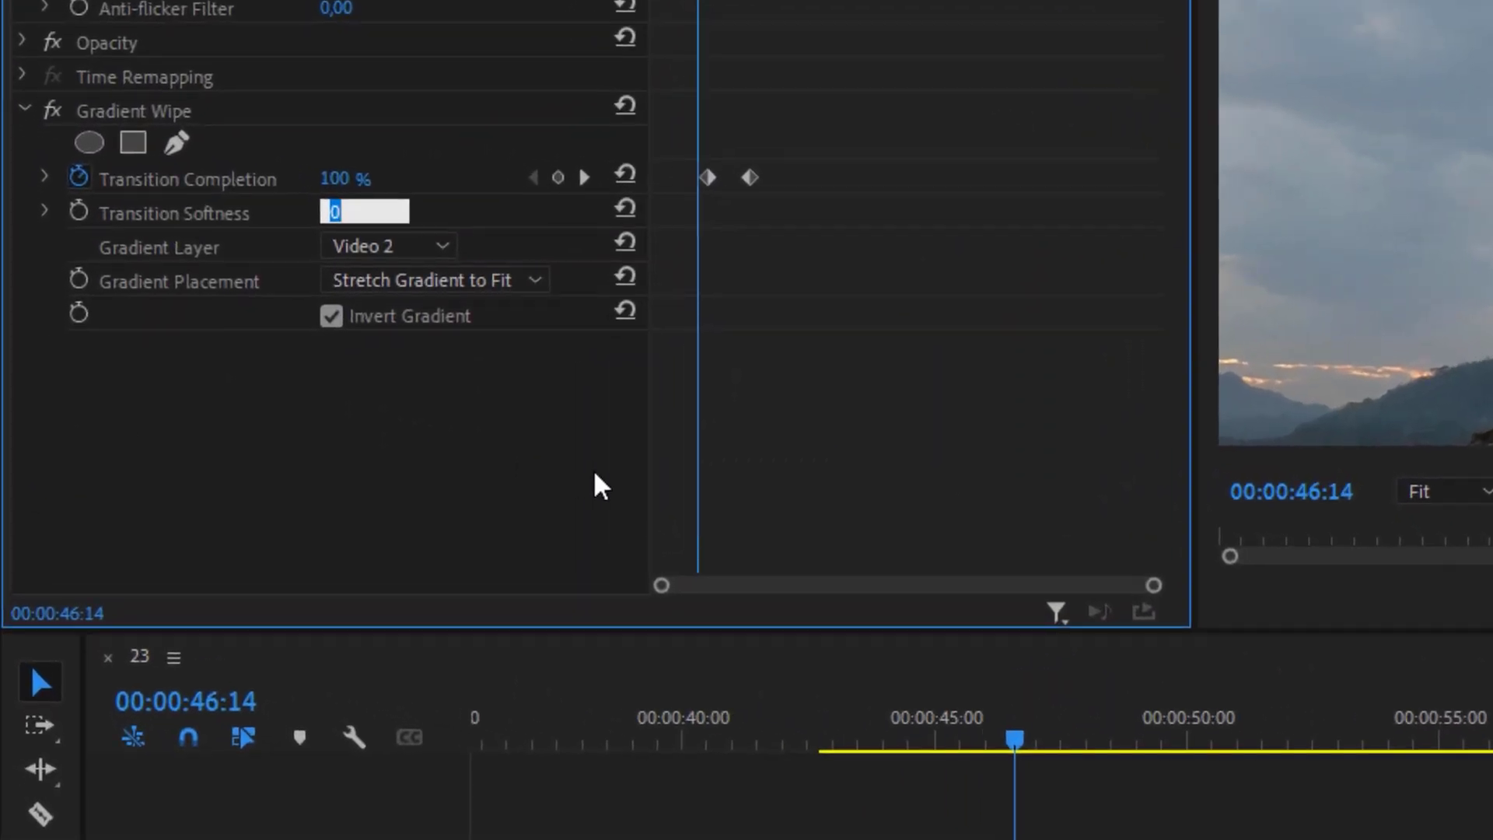
{"action": "type", "text": "15"}
{"action": "key", "text": "Return"}
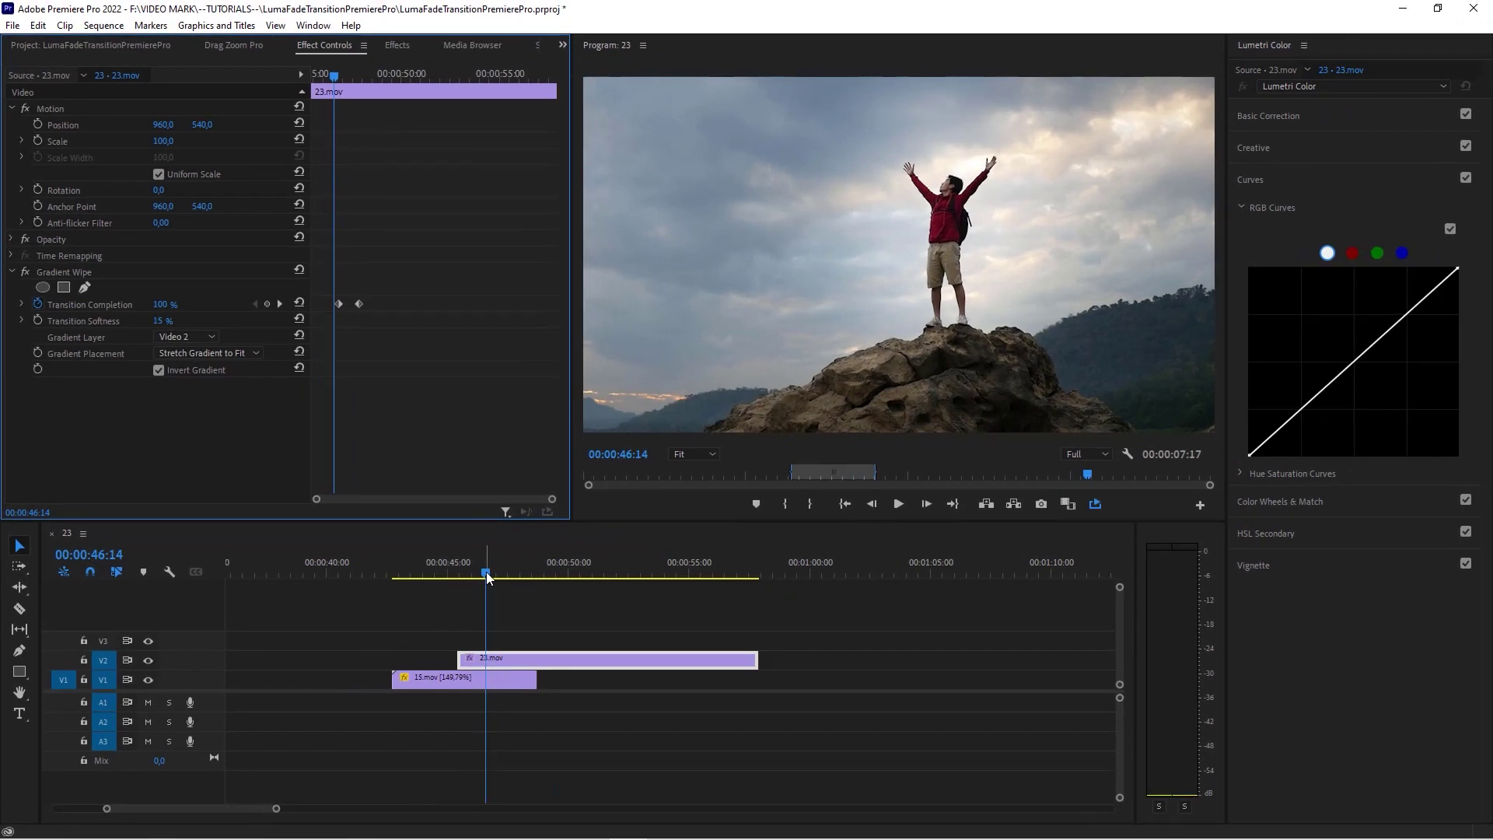
{"action": "left_click", "coordinate": [482, 576]}
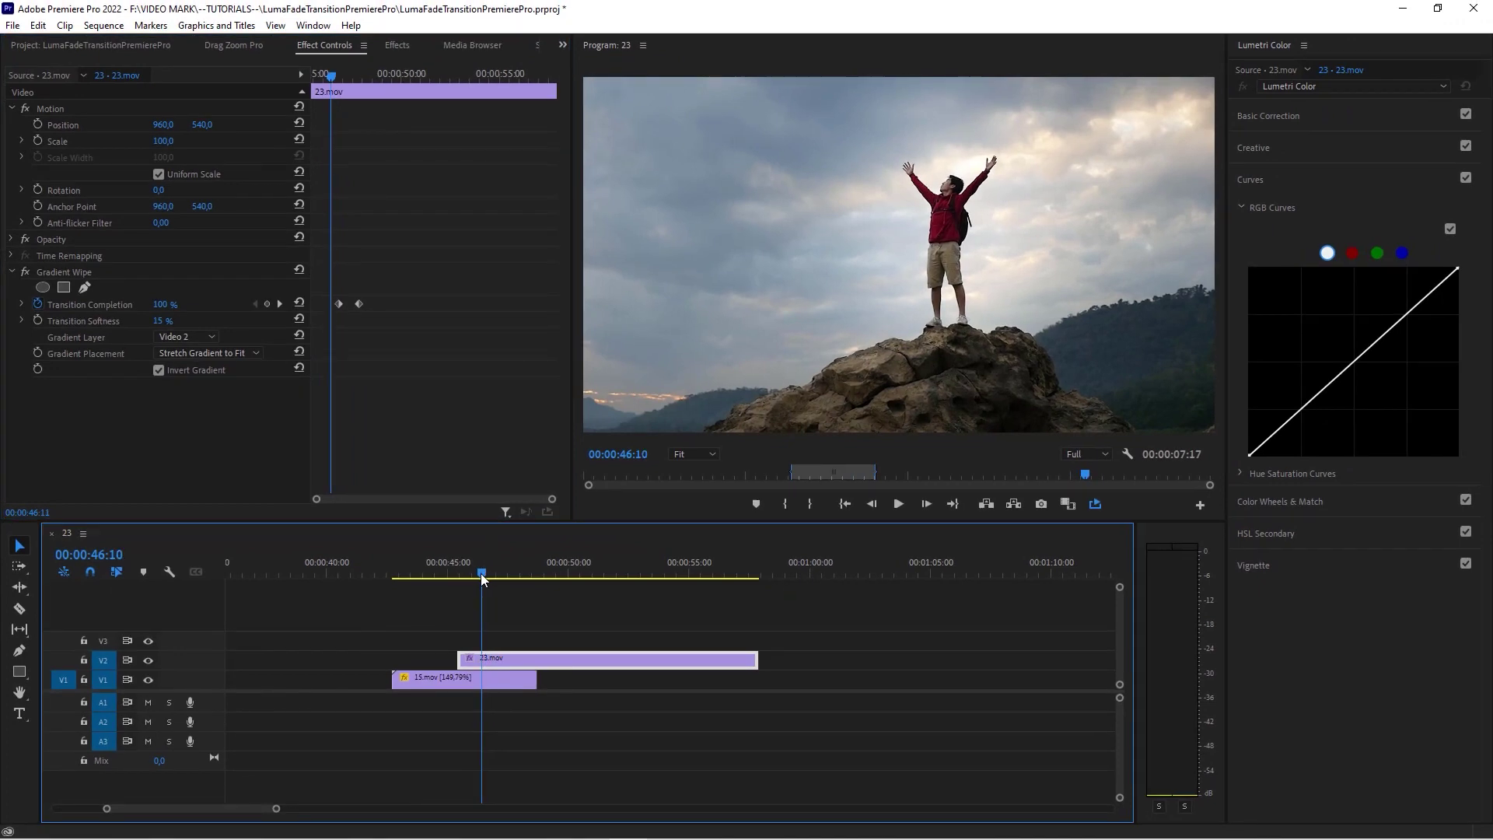
{"action": "left_click_drag", "start_coordinate": [482, 579], "coordinate": [445, 577]}
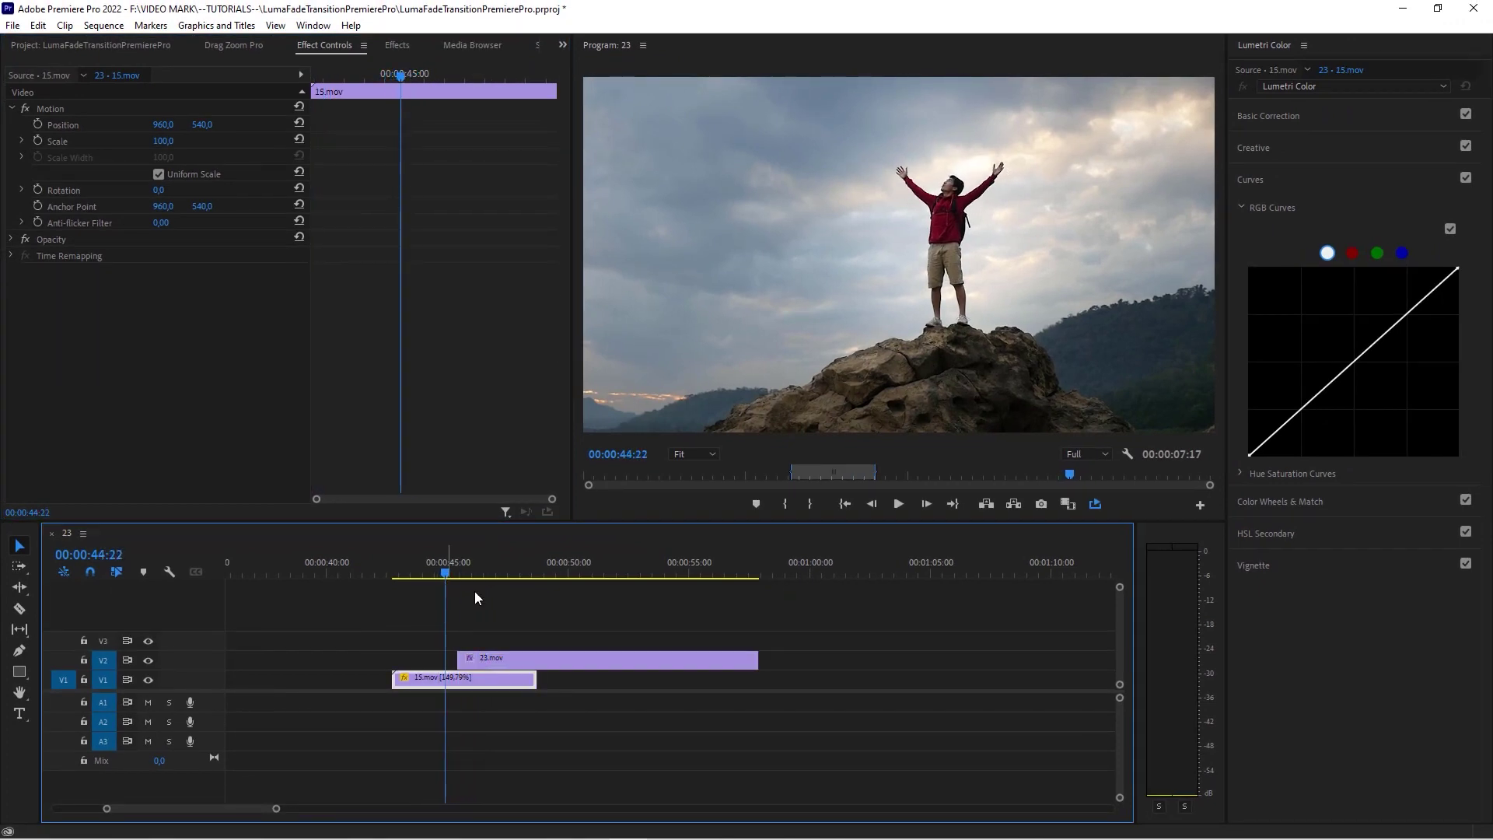
- Deselect the clips, stop playback and zoom the timeline to show the whole sequence
{"action": "left_click", "coordinate": [474, 597]}
{"action": "key", "text": "backslash"}
{"action": "key", "text": "space"}
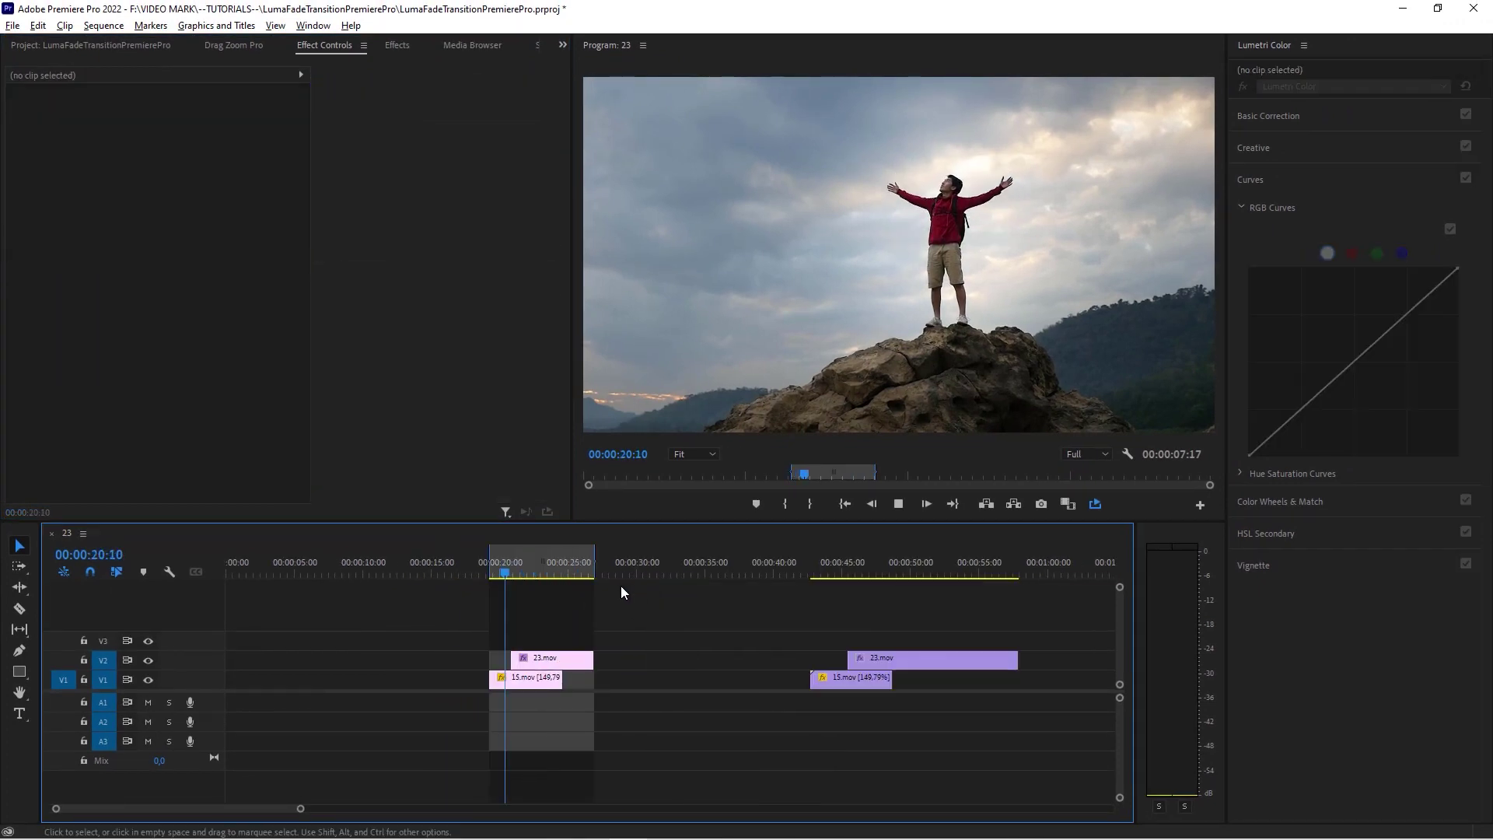
{"action": "key", "text": "minus"}
{"action": "key", "text": "space"}
{"action": "right_click", "coordinate": [517, 561]}
{"action": "left_click", "coordinate": [717, 589]}
- Scrub through the 15.mov/23.mov overlap and play the luma fade to preview it
{"action": "left_click", "coordinate": [661, 576]}
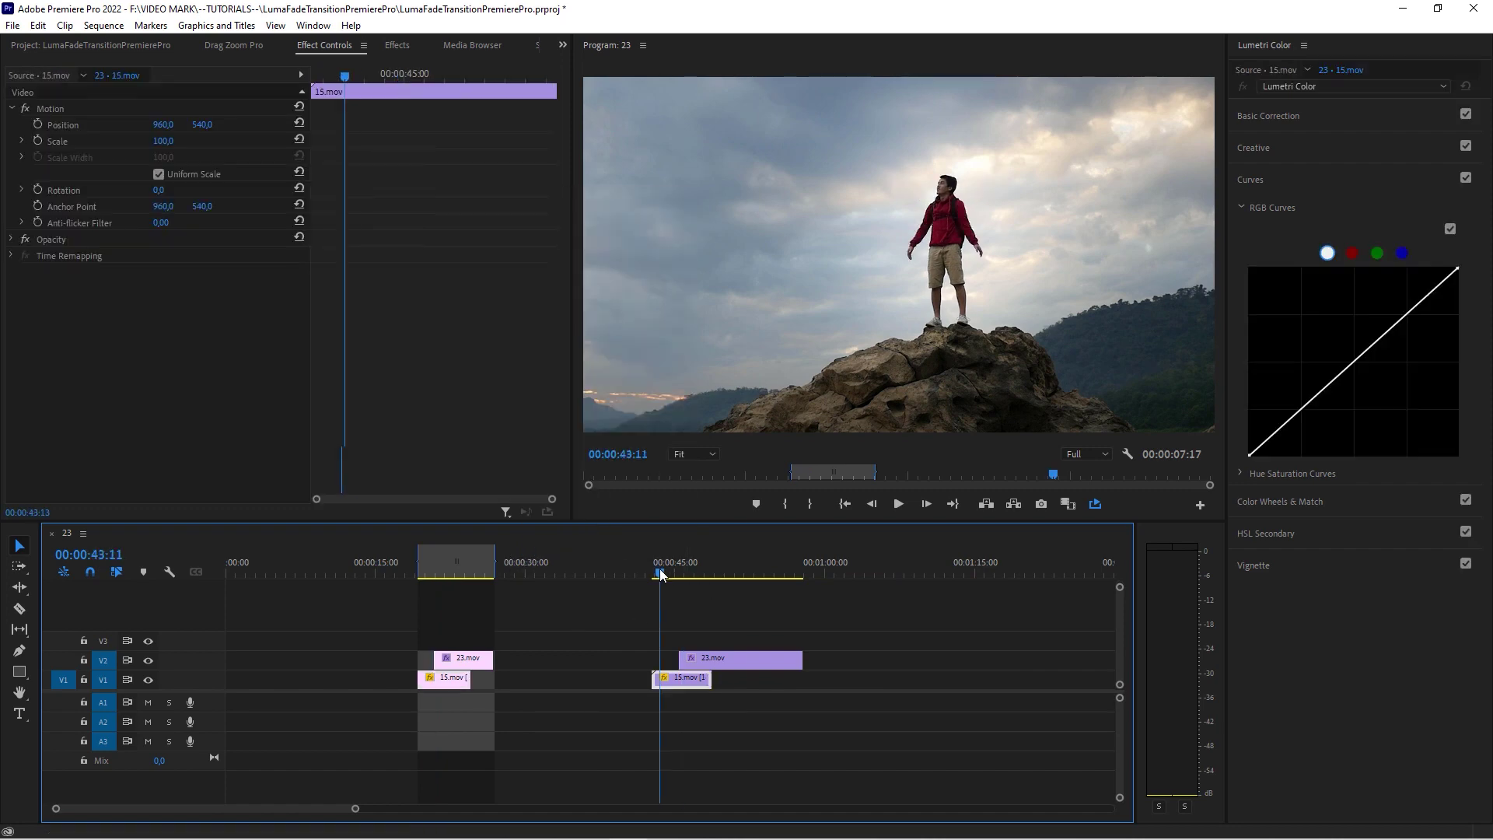
{"action": "left_click_drag", "start_coordinate": [661, 576], "coordinate": [720, 571]}
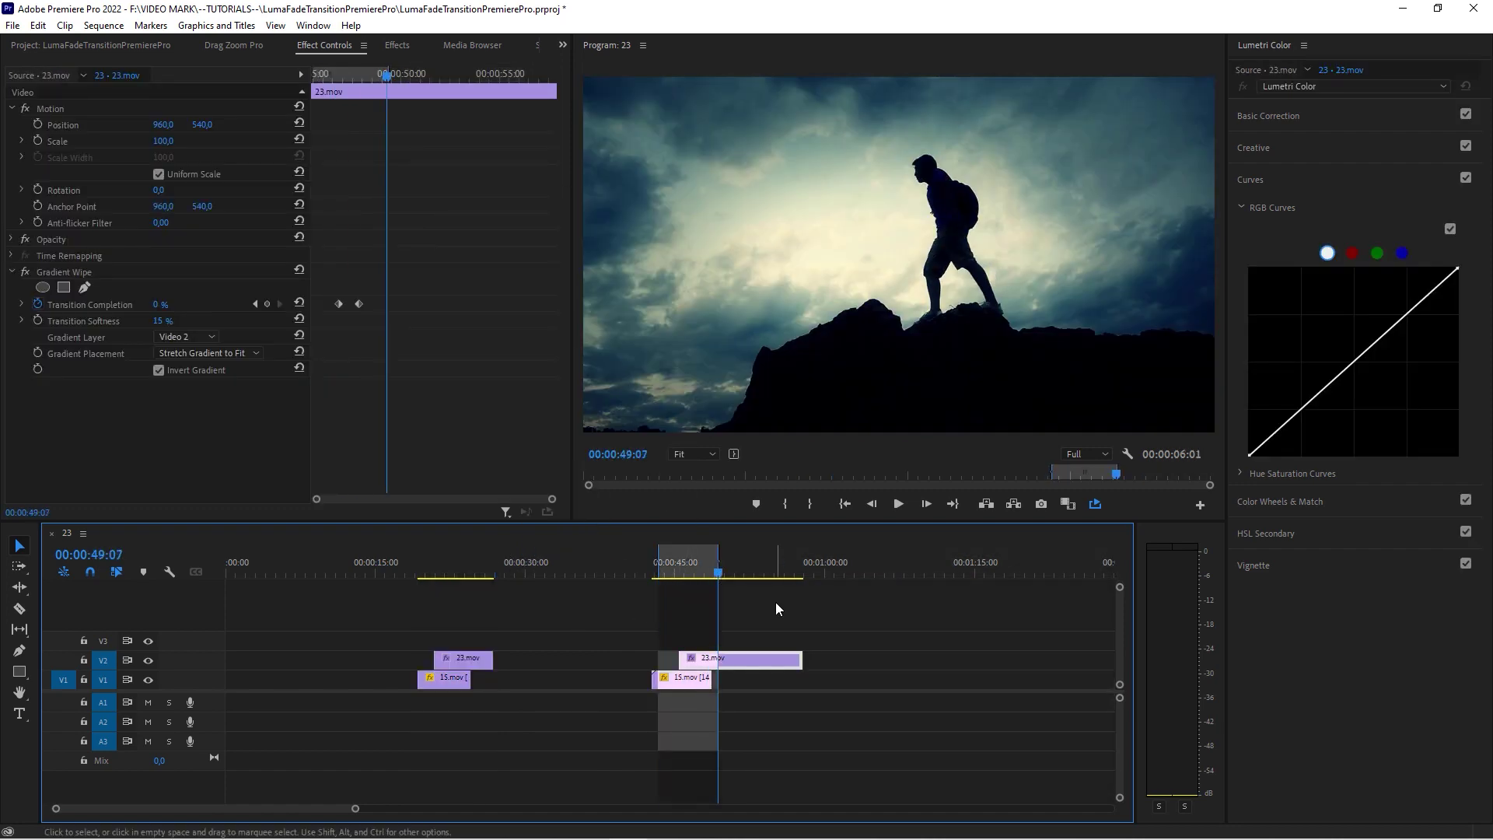
{"action": "left_click", "coordinate": [678, 570]}
{"action": "left_click", "coordinate": [899, 505]}
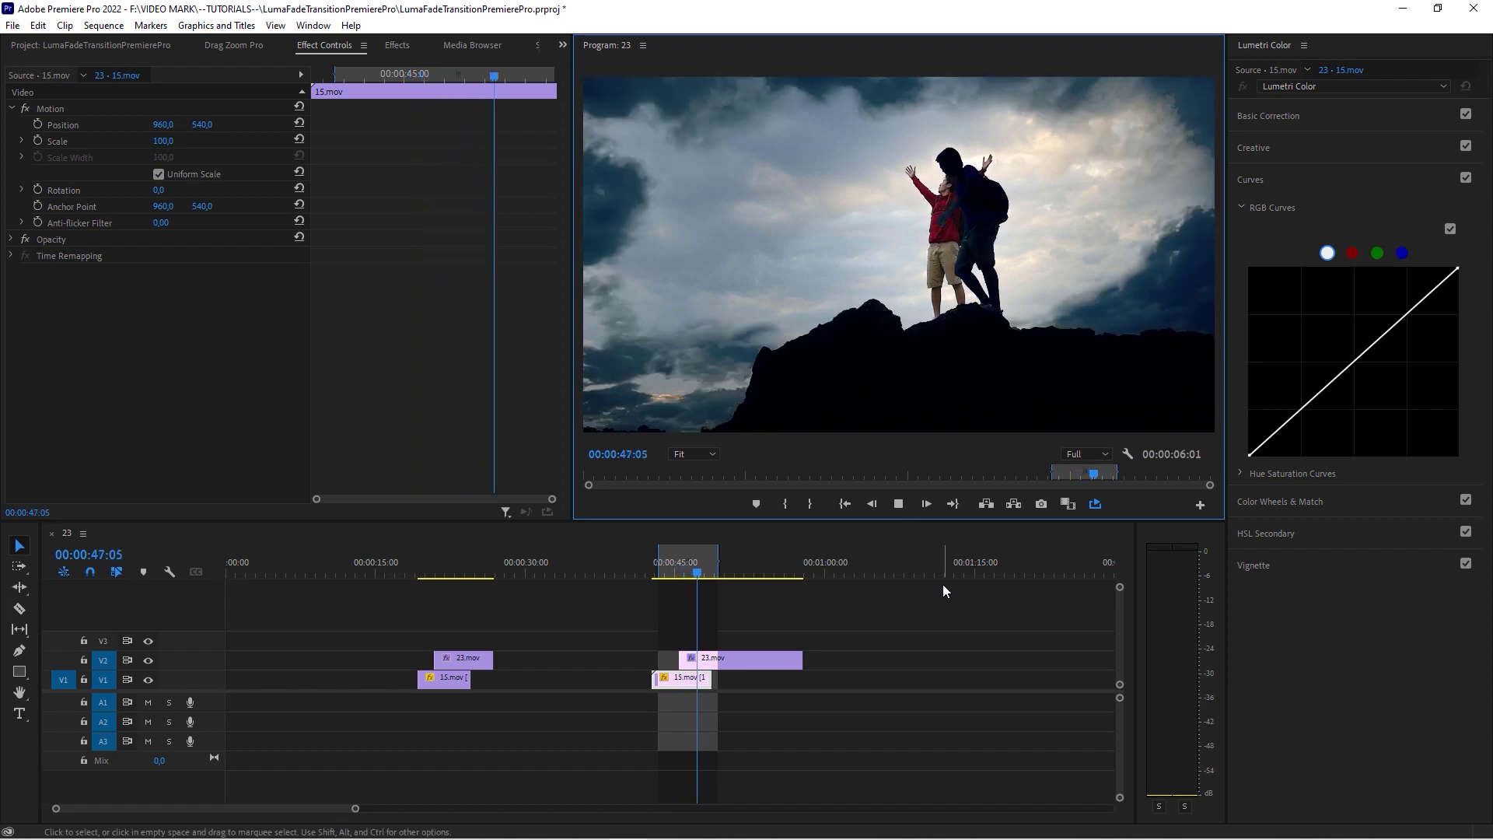
{"action": "scroll", "coordinate": [692, 623], "scroll_direction": "up", "scroll_amount": 5}
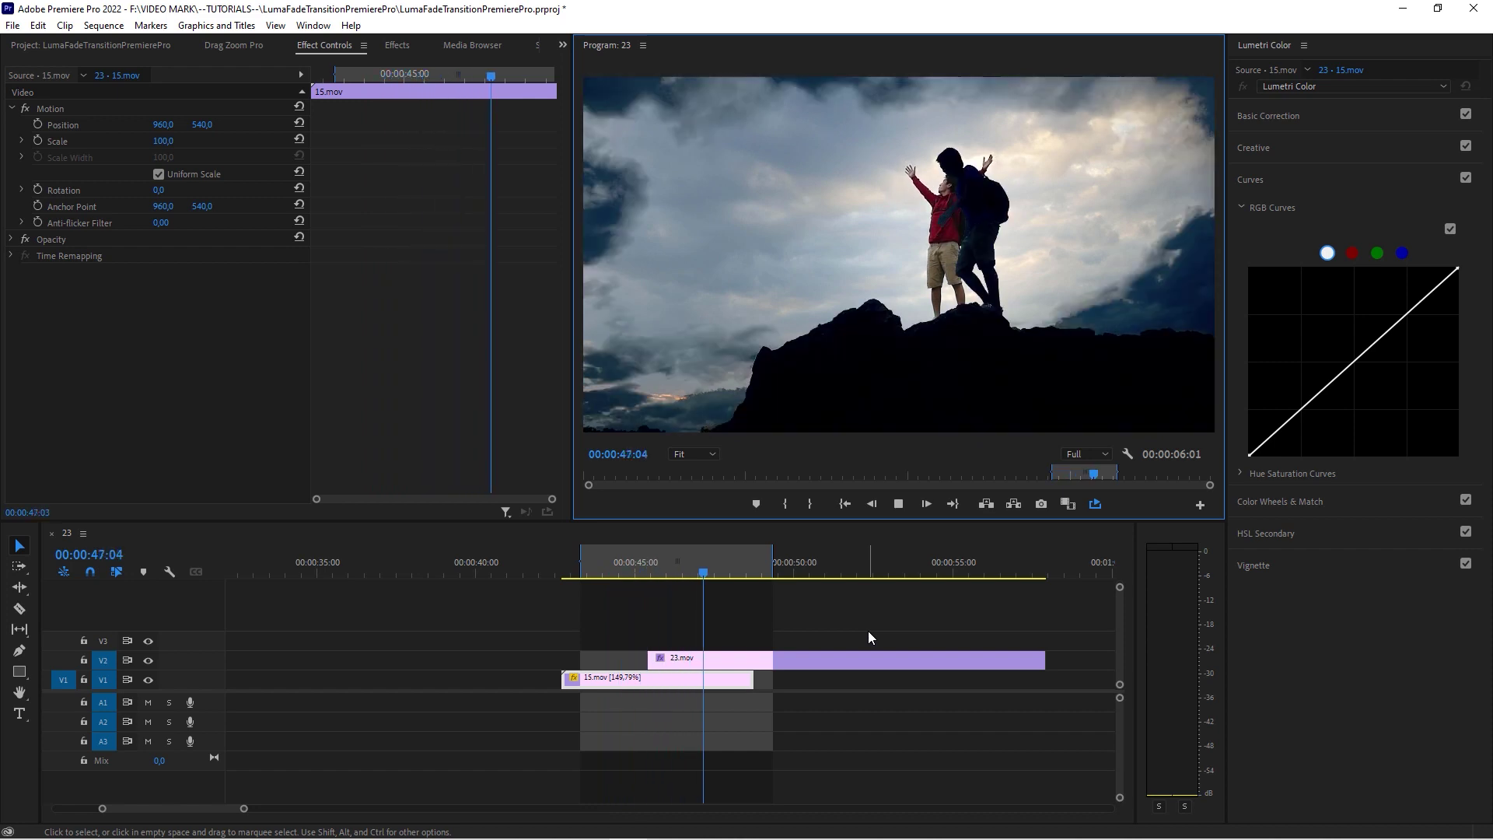
{"action": "key", "text": "space"}
{"action": "left_click_drag", "start_coordinate": [676, 577], "coordinate": [641, 572]}
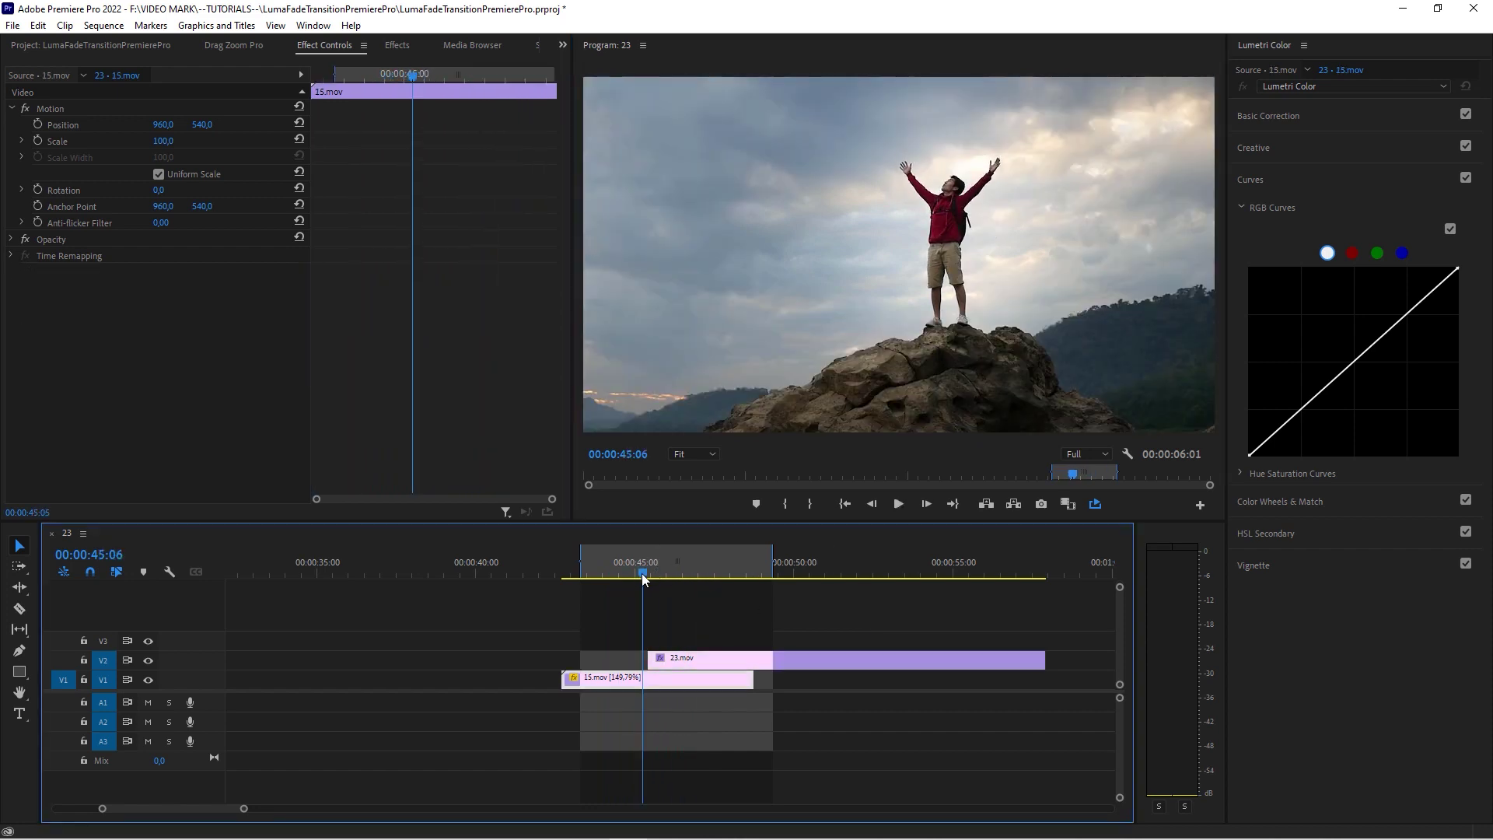
- Drag both Transition Completion keyframes on 23.mov to the clip's start, then play the transition
{"action": "left_click", "coordinate": [687, 663]}
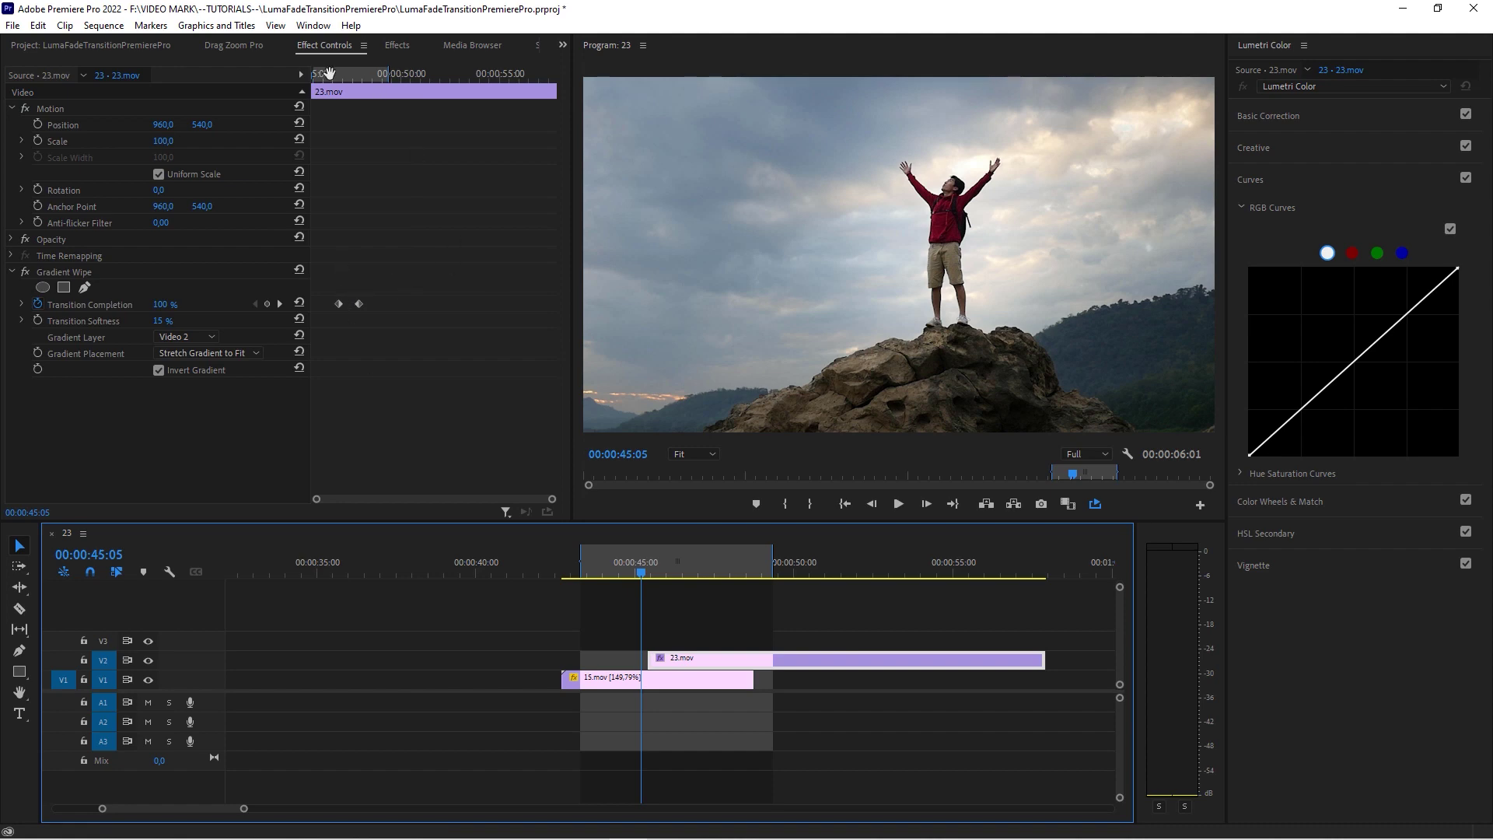
{"action": "left_click_drag", "start_coordinate": [329, 73], "coordinate": [319, 75]}
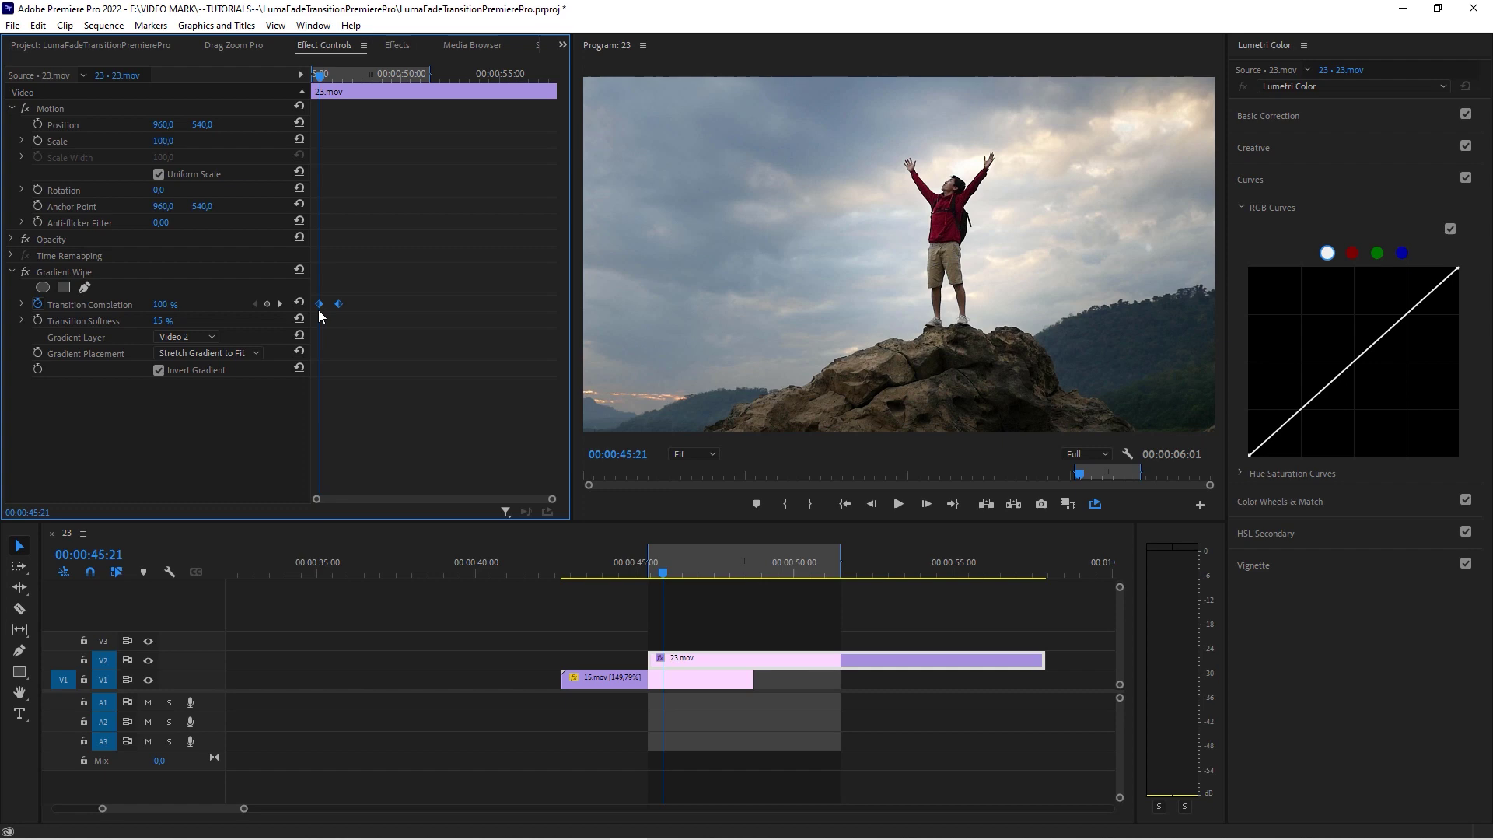
{"action": "left_click_drag", "start_coordinate": [319, 310], "coordinate": [314, 310]}
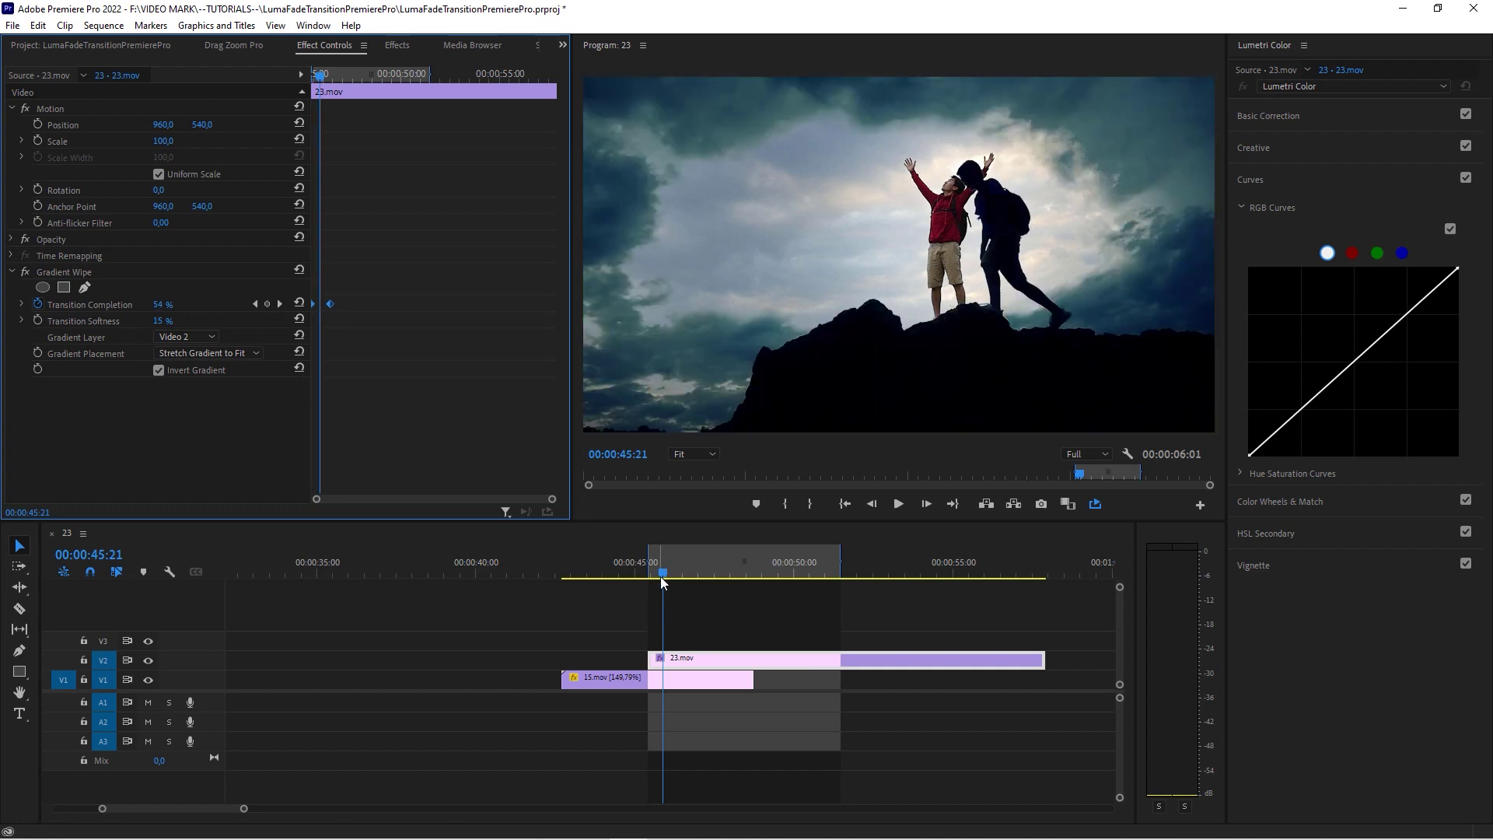
{"action": "left_click_drag", "start_coordinate": [660, 576], "coordinate": [619, 576]}
{"action": "left_click", "coordinate": [744, 614]}
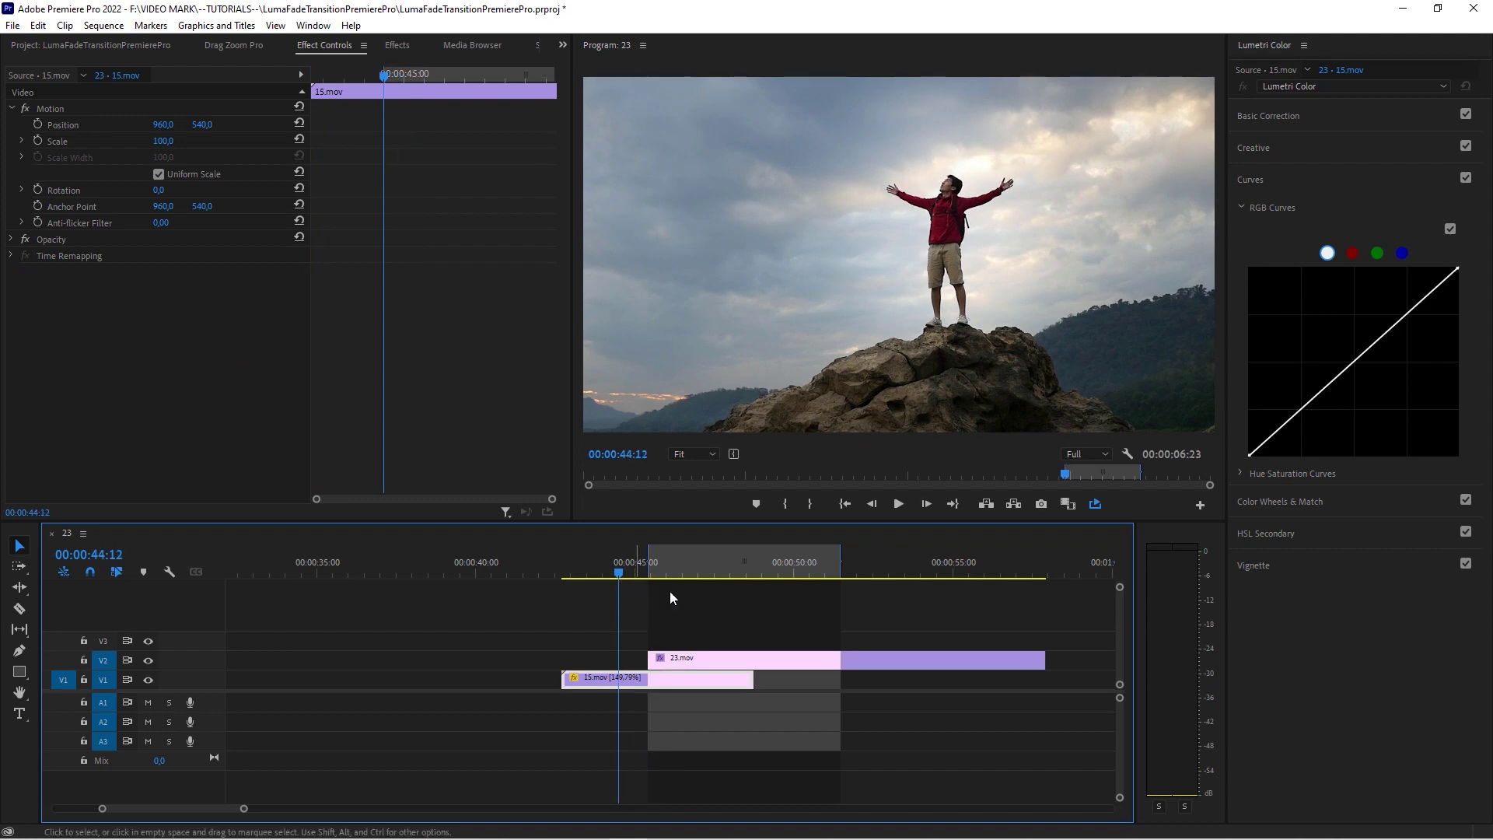
{"action": "left_click", "coordinate": [726, 574]}
{"action": "key", "text": "shift+space"}
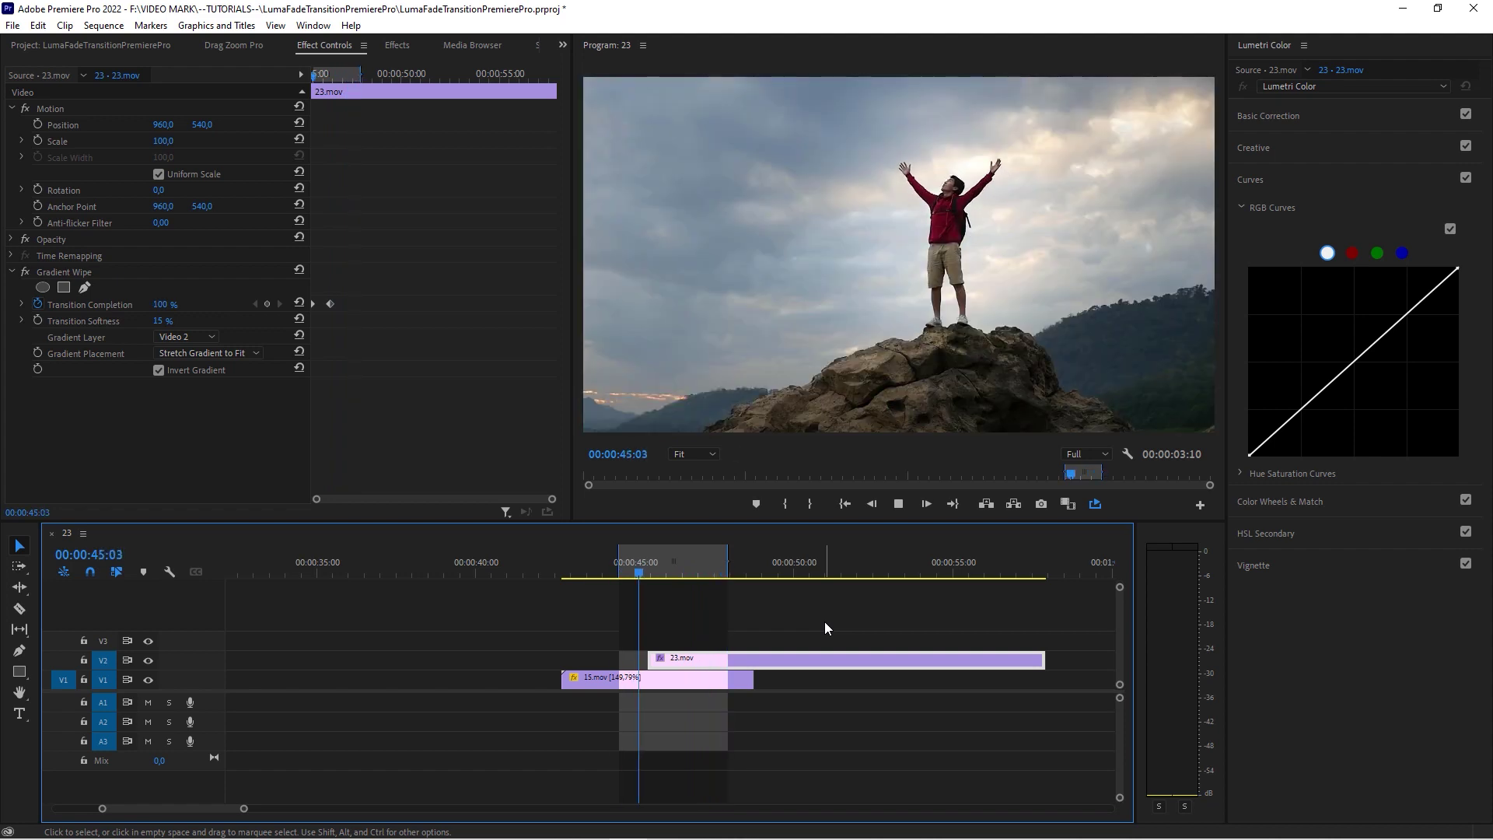
- Stop the preview at 00:00:45:20 and loop-play the fade again
{"action": "left_click", "coordinate": [626, 573]}
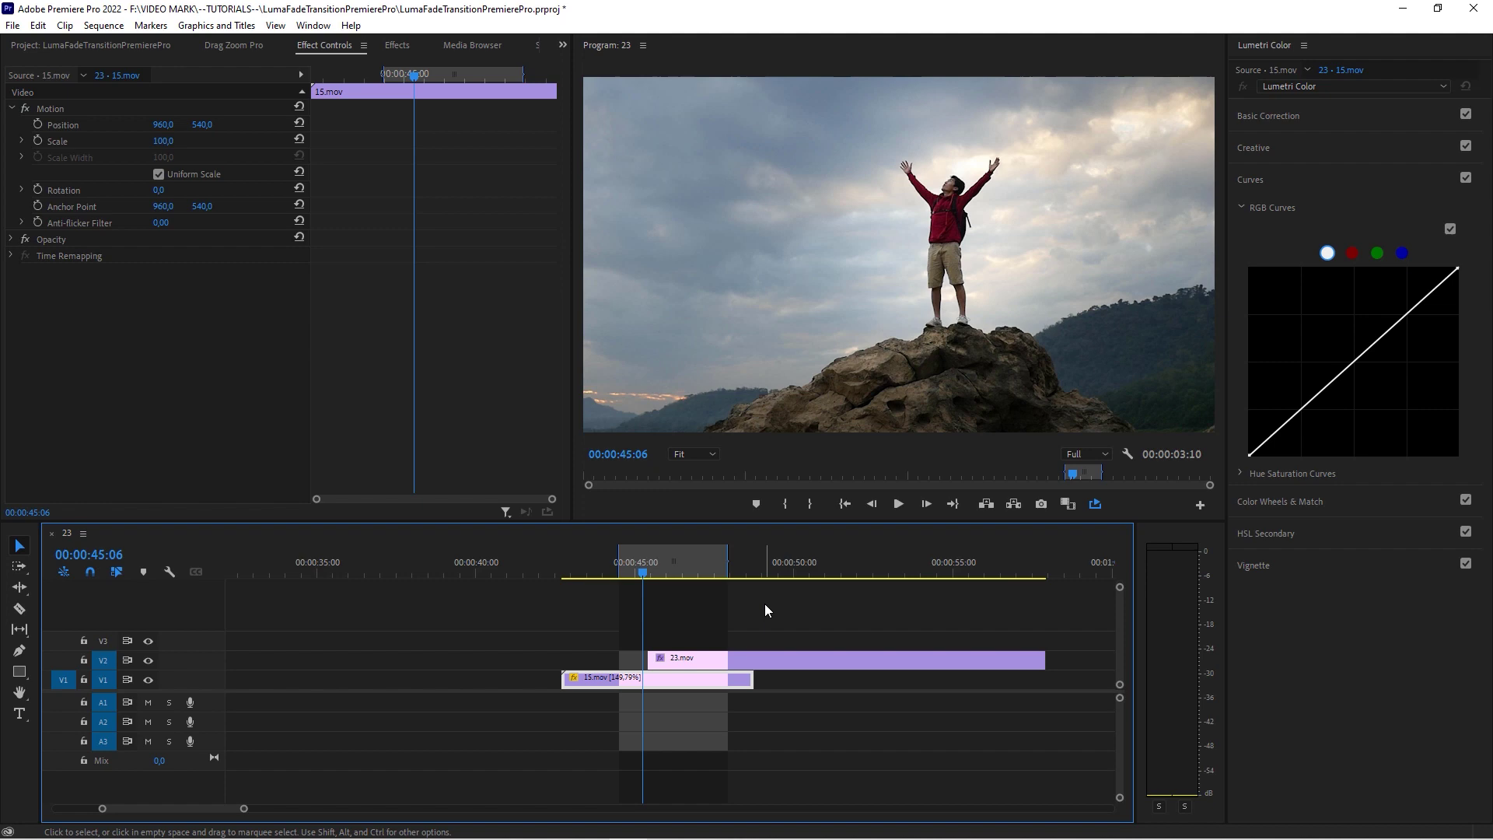
{"action": "key", "text": "space"}
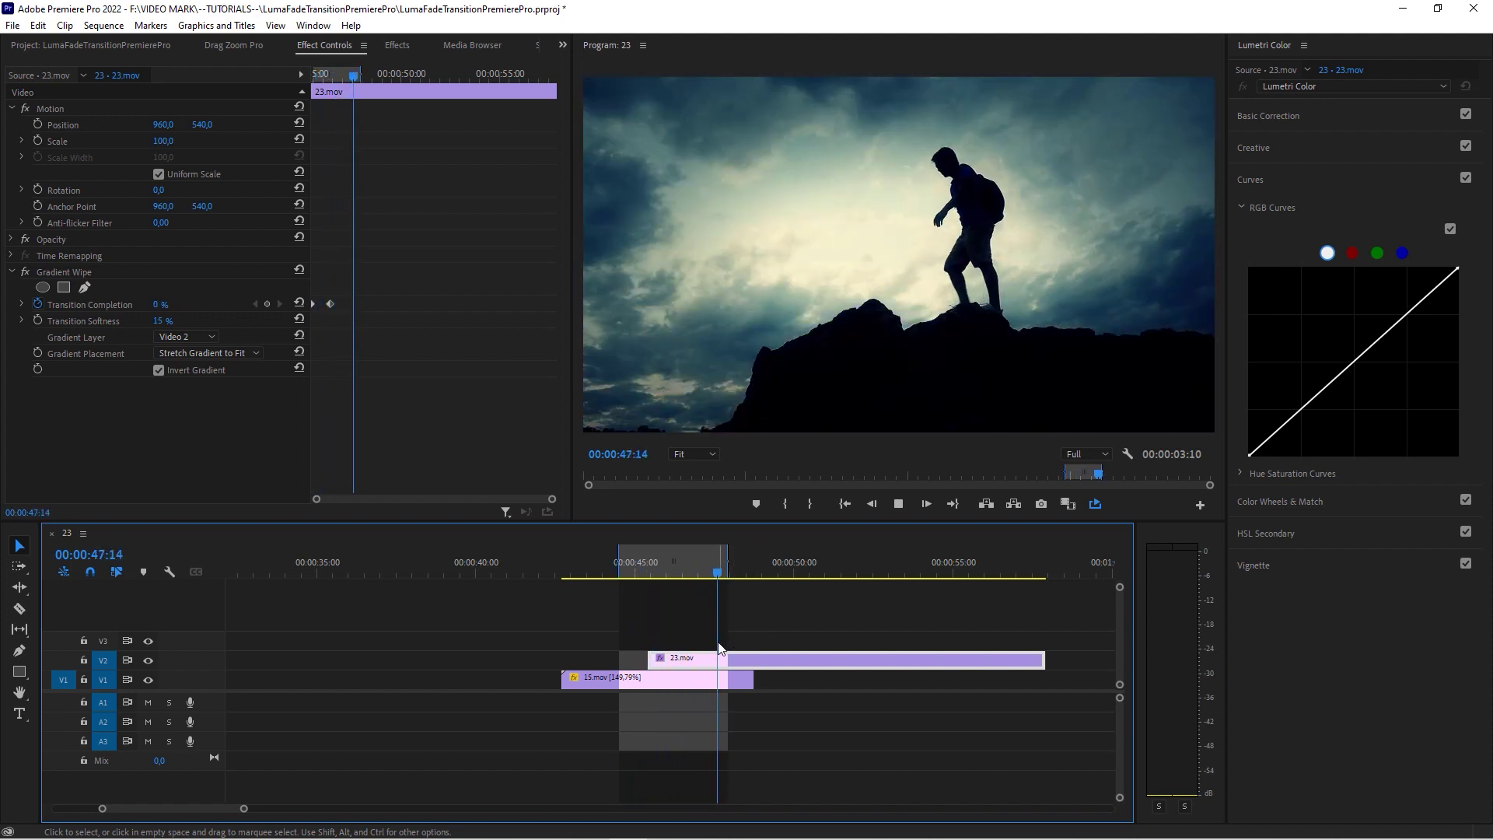
- Select 23.mov and scrub from its start at 100% to about 00:00:46:10 at 0%
{"action": "left_click", "coordinate": [664, 575]}
{"action": "left_click", "coordinate": [665, 682]}
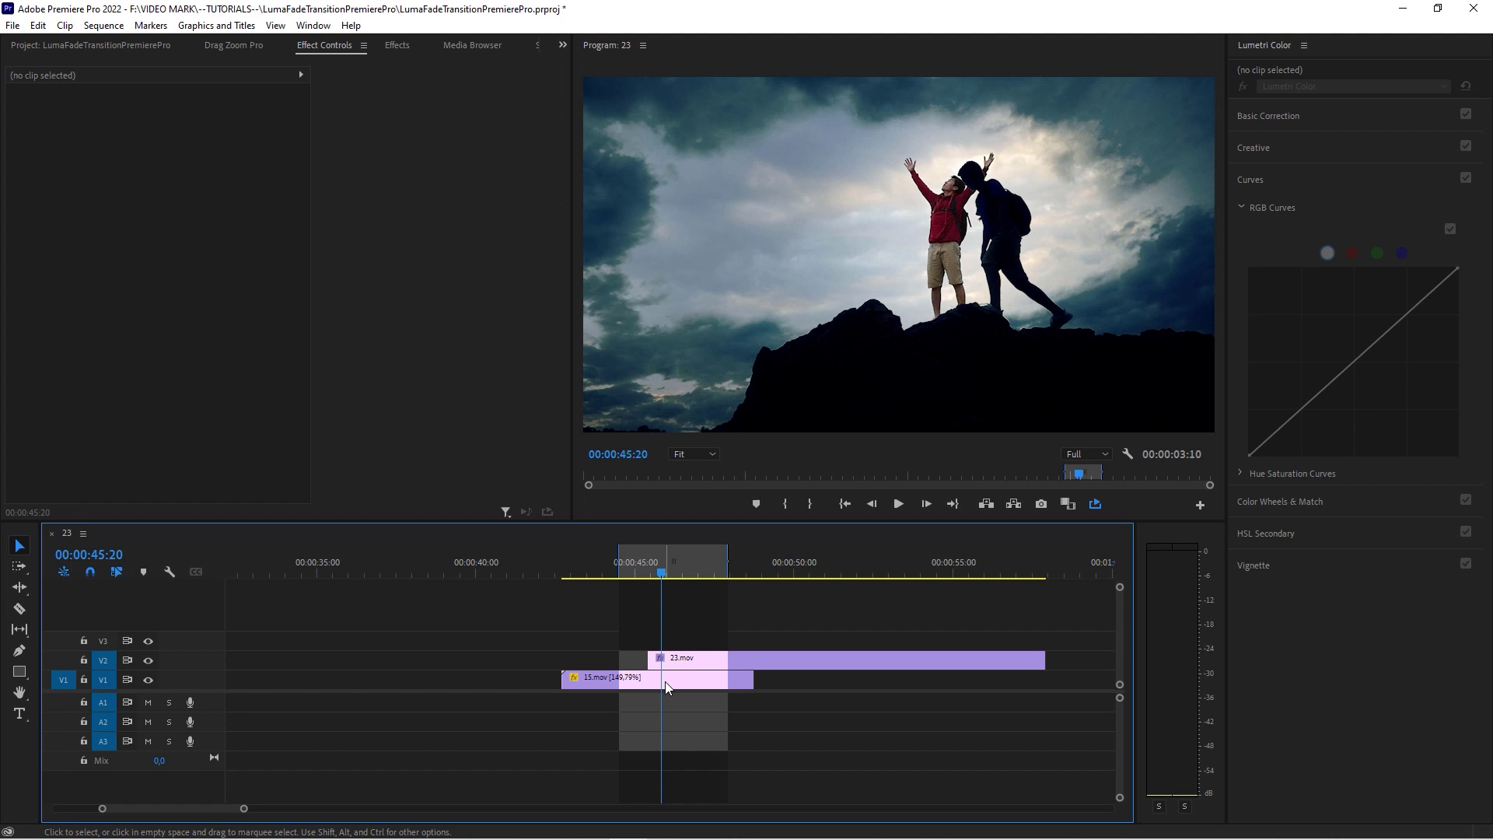
{"action": "left_click", "coordinate": [694, 661]}
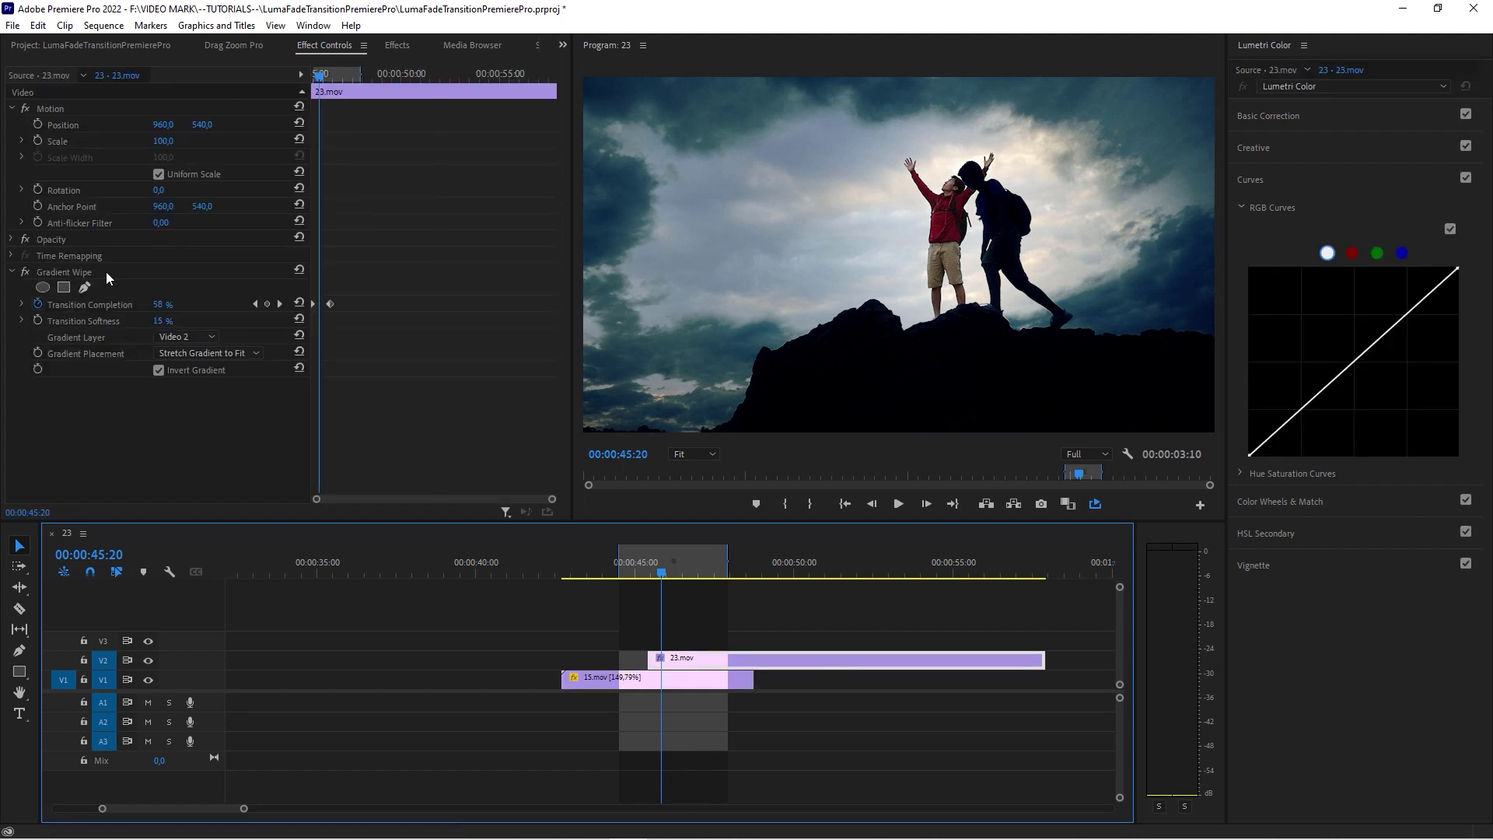
{"action": "left_click_drag", "start_coordinate": [323, 78], "coordinate": [313, 75]}
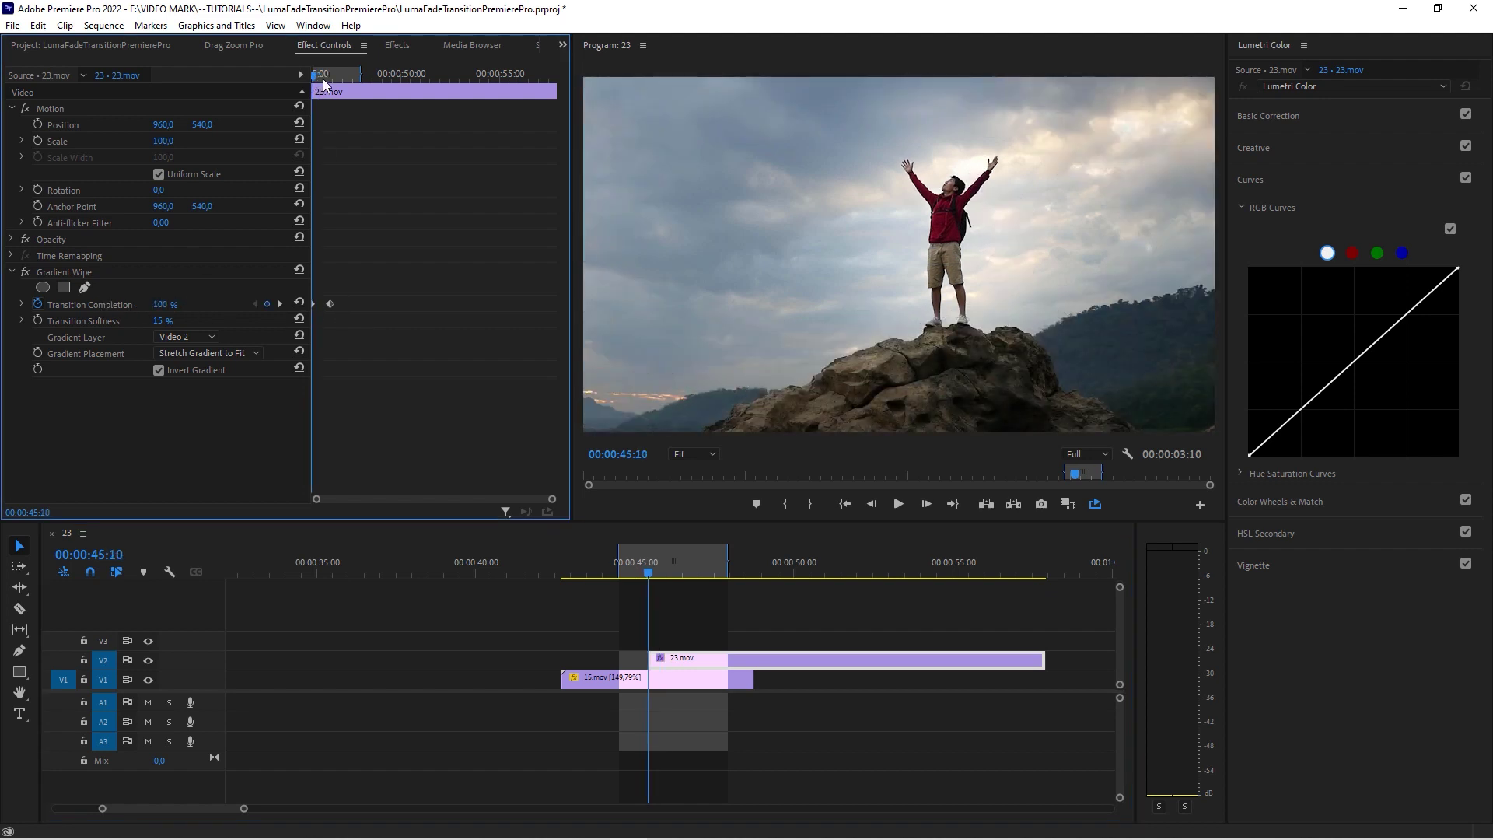
{"action": "left_click_drag", "start_coordinate": [319, 78], "coordinate": [333, 84]}
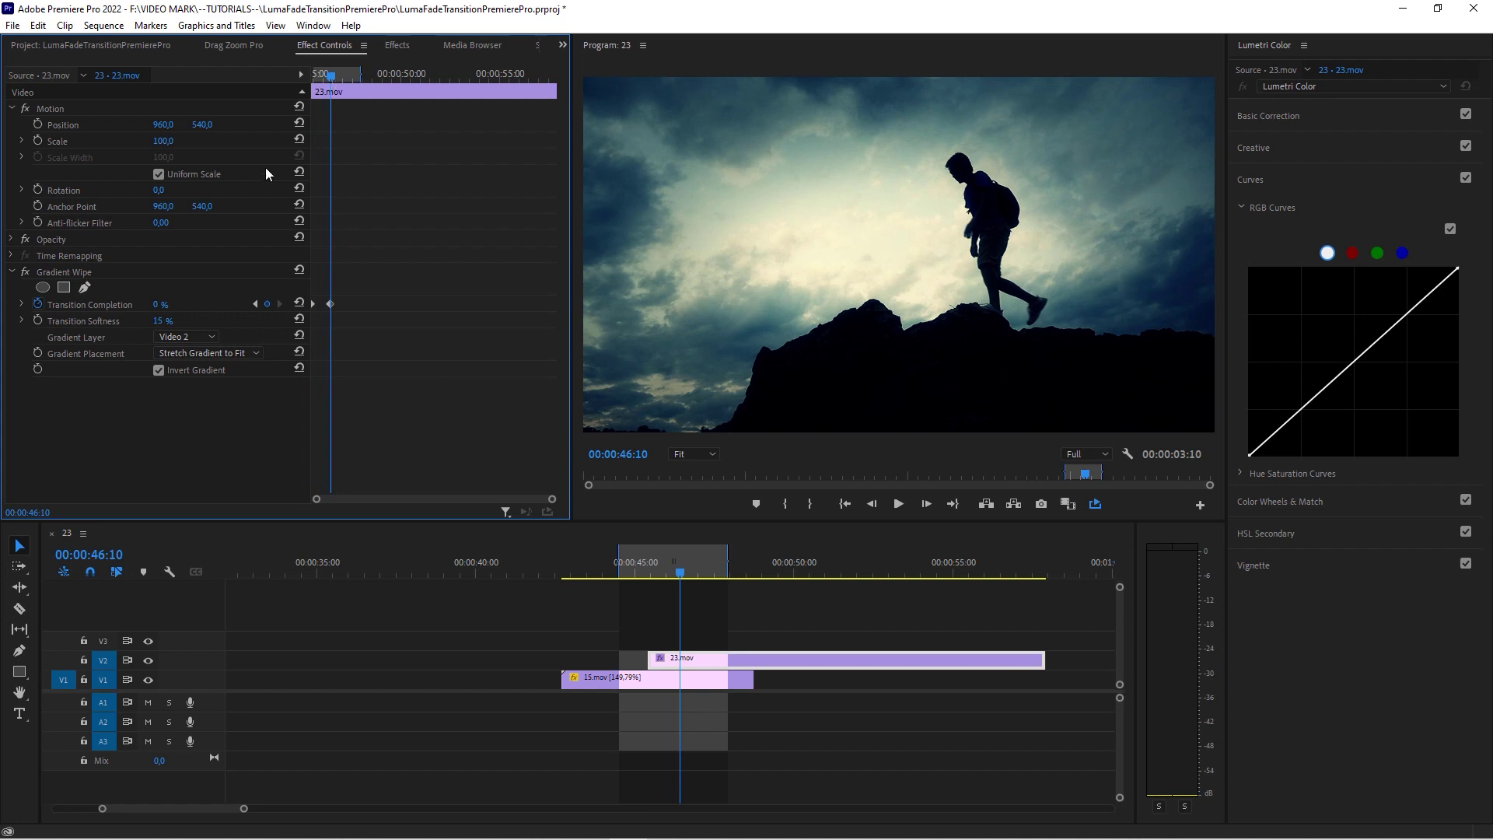